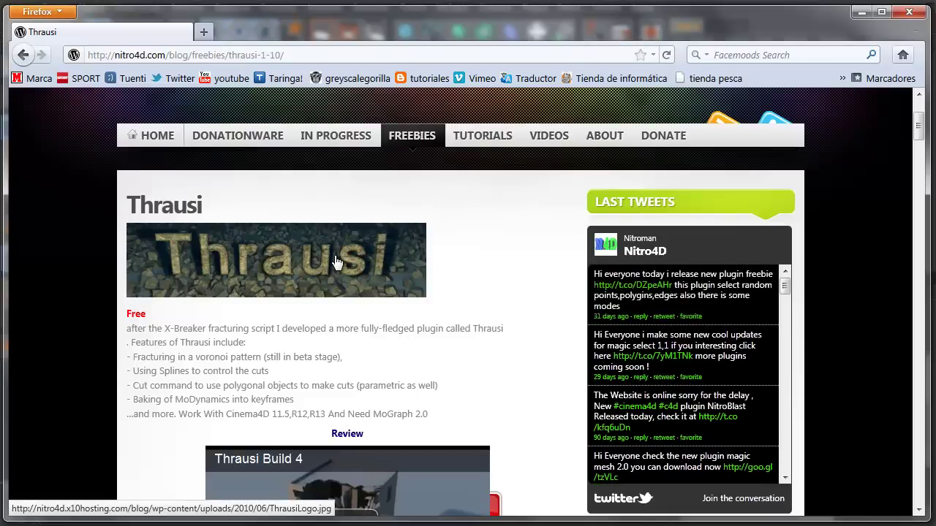
Scroll through the Thrausi page's download and How Install sections, then close Firefox
{"action": "left_click_drag", "start_coordinate": [921, 127], "coordinate": [921, 132]}
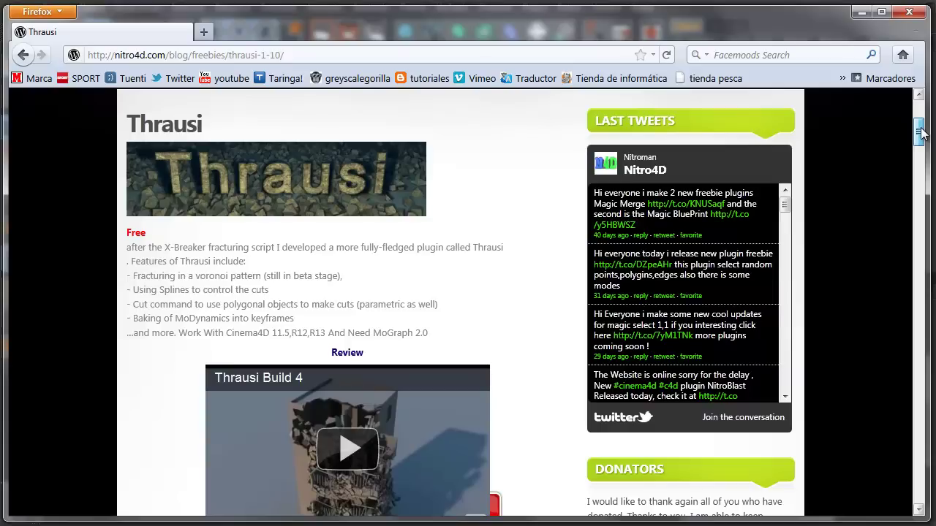
{"action": "left_click_drag", "start_coordinate": [920, 132], "coordinate": [920, 130]}
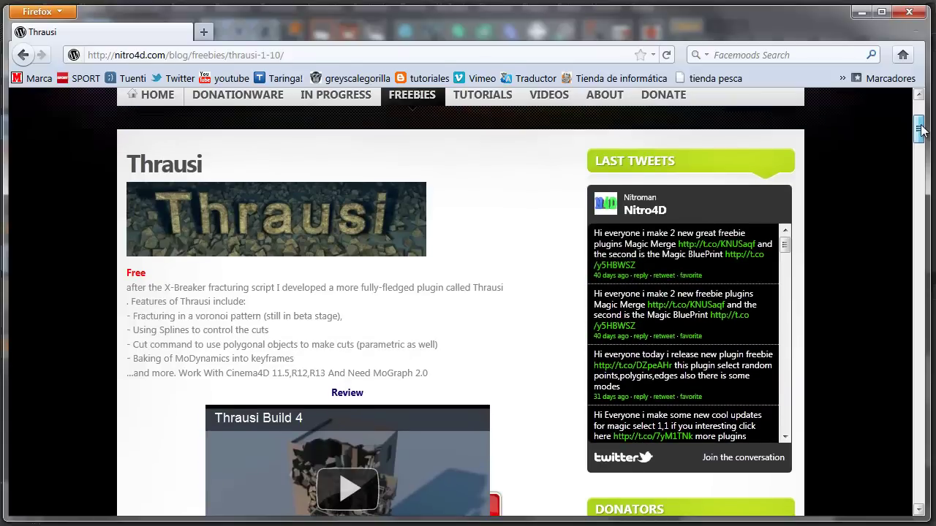
{"action": "left_click_drag", "start_coordinate": [921, 130], "coordinate": [924, 191]}
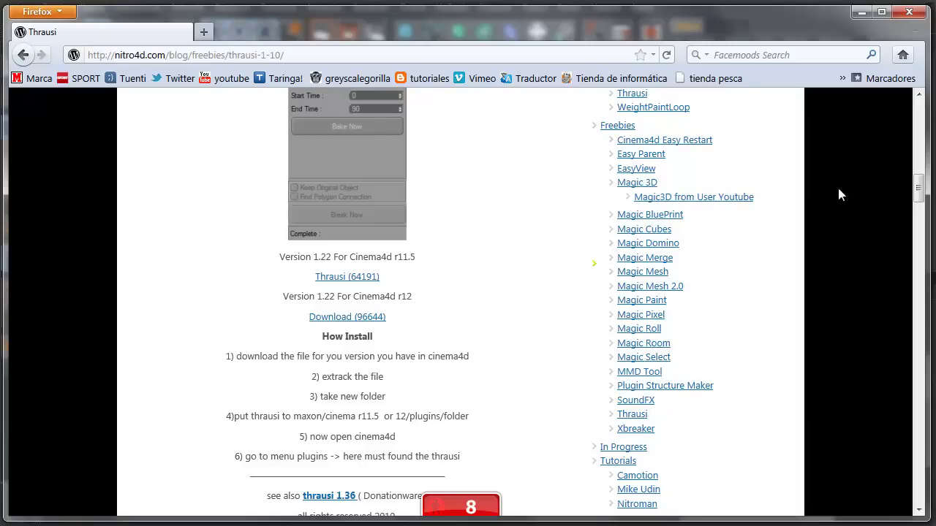
{"action": "left_click_drag", "start_coordinate": [918, 194], "coordinate": [919, 174]}
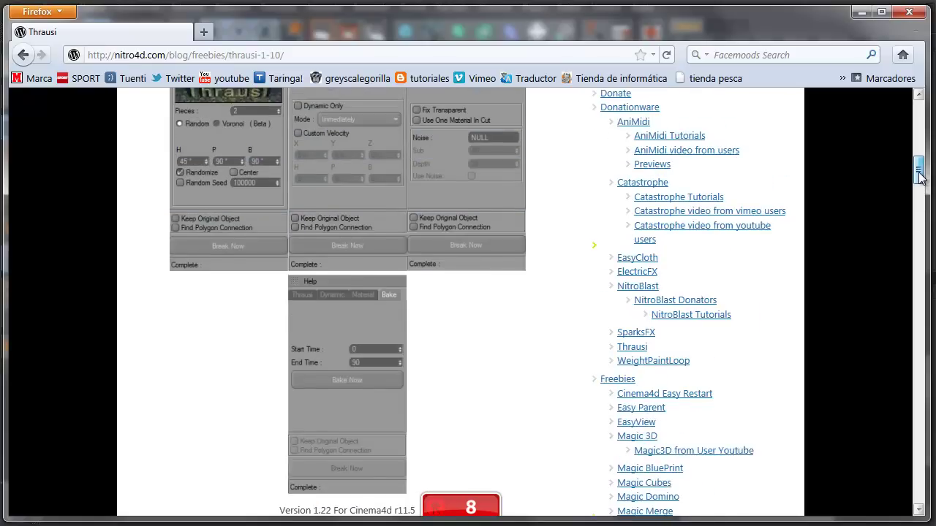
{"action": "left_click", "coordinate": [903, 16]}
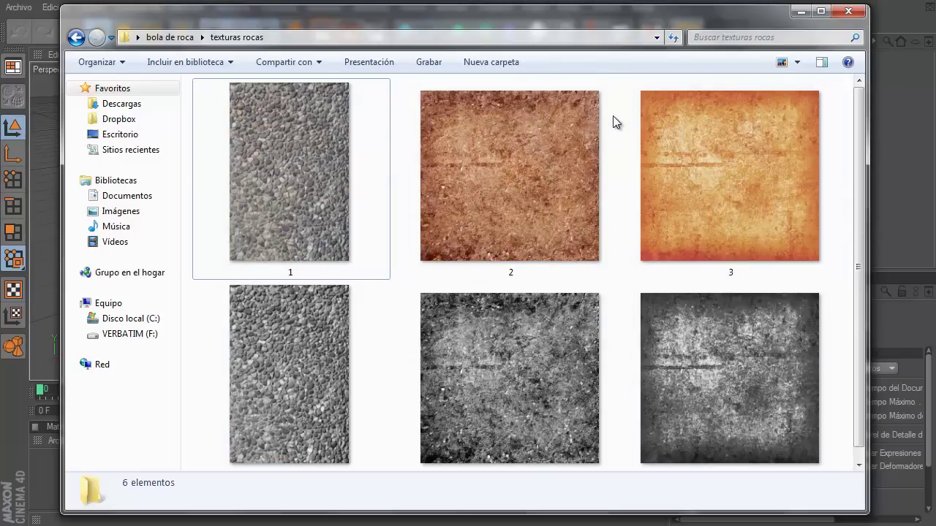
Add an Esfera primitive (100 cm radius, 24 segments) to the empty scene
{"action": "left_click", "coordinate": [799, 14]}
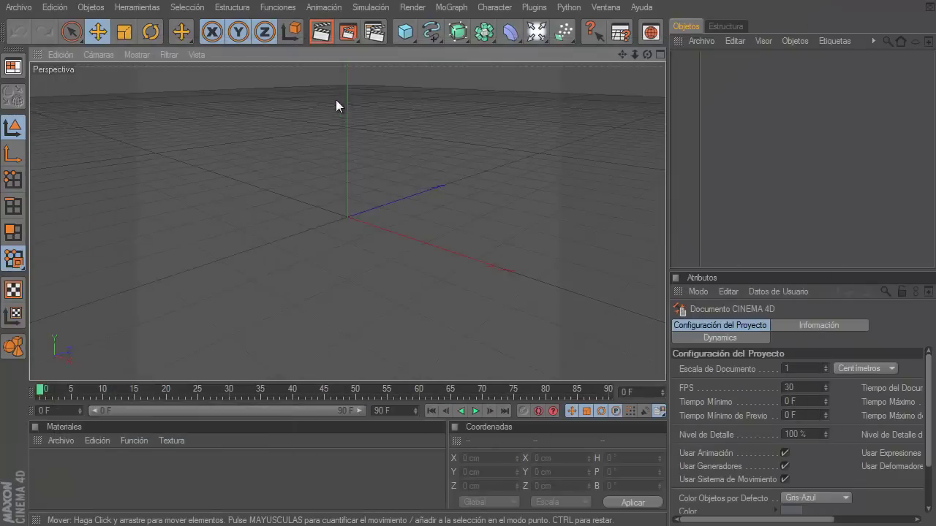
{"action": "left_click", "coordinate": [407, 34]}
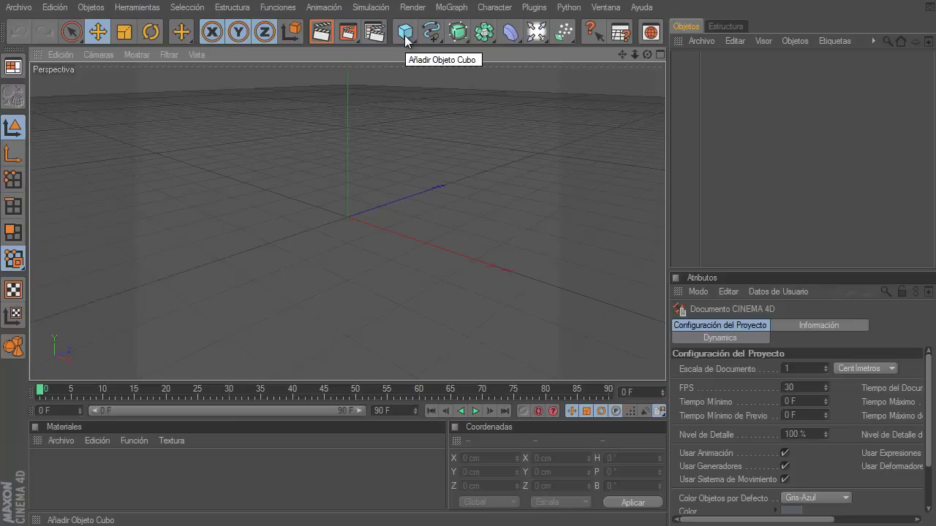
{"action": "left_click", "coordinate": [404, 35]}
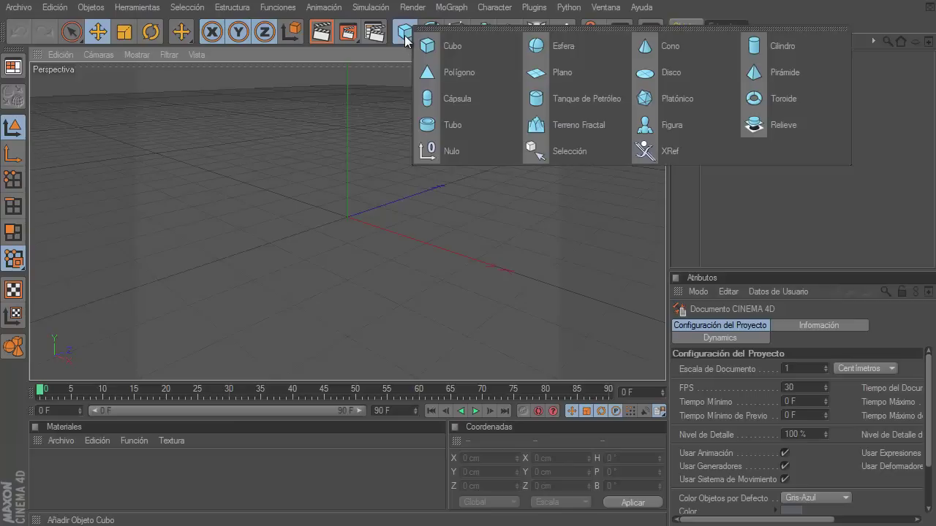
{"action": "left_click", "coordinate": [565, 46]}
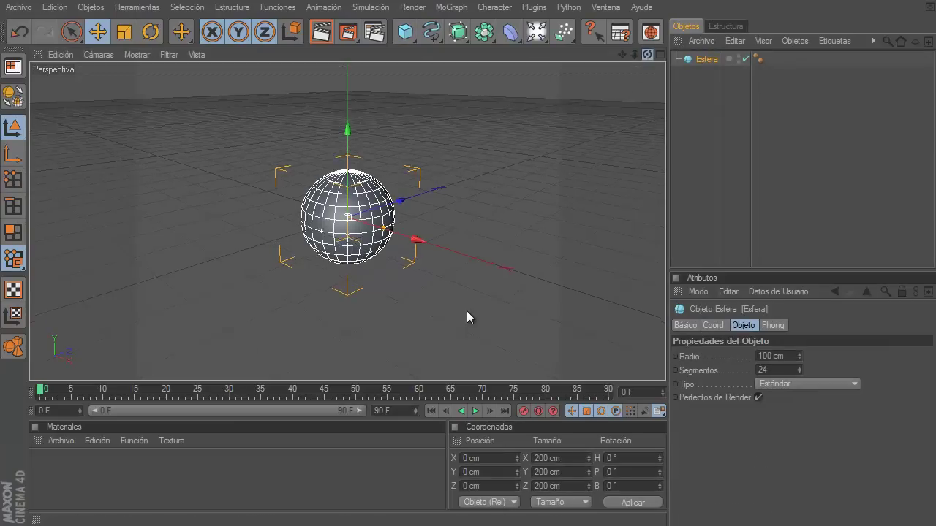
{"action": "left_click_drag", "start_coordinate": [466, 310], "coordinate": [465, 309], "text": "alt"}
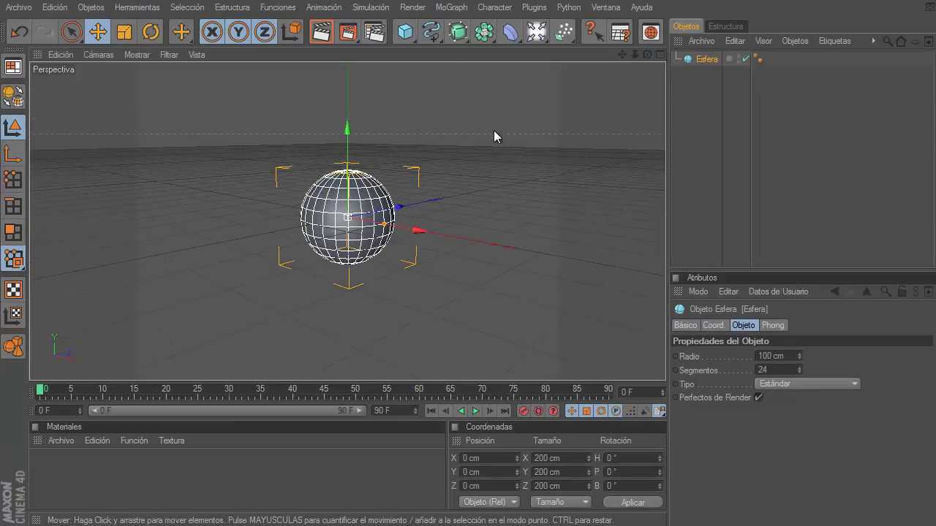
Run Thrausi on the selected sphere with Pieces set to 50, creating Esfera_Thrausi_50
{"action": "left_click", "coordinate": [534, 8]}
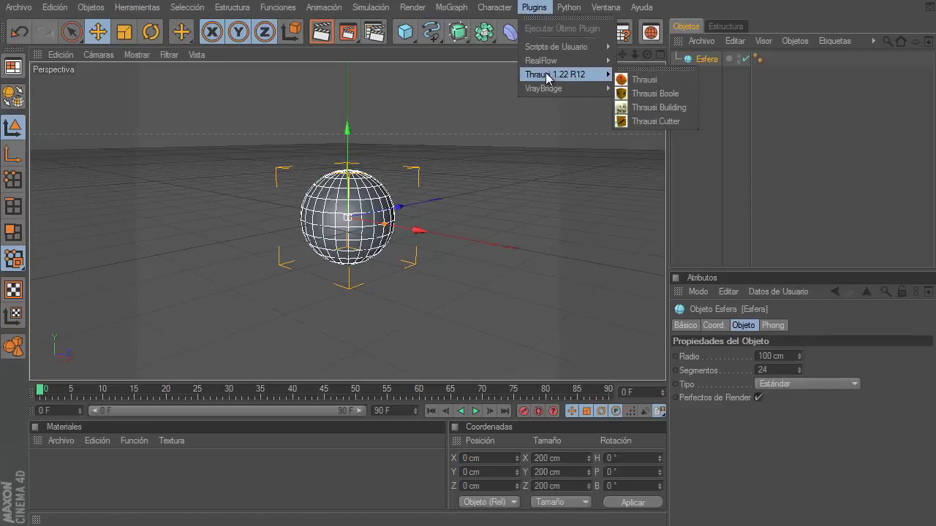
{"action": "left_click", "coordinate": [705, 61]}
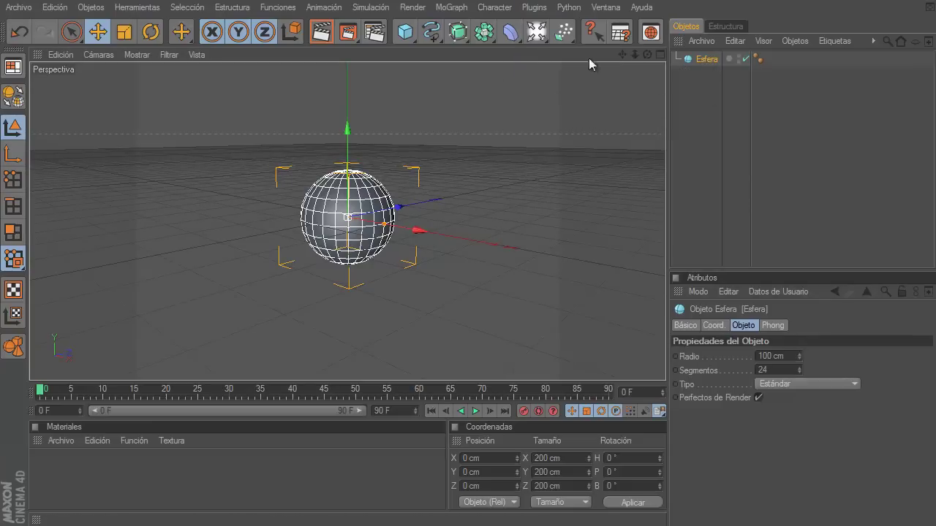
{"action": "left_click", "coordinate": [534, 9]}
{"action": "mouse_move", "coordinate": [555, 73]}
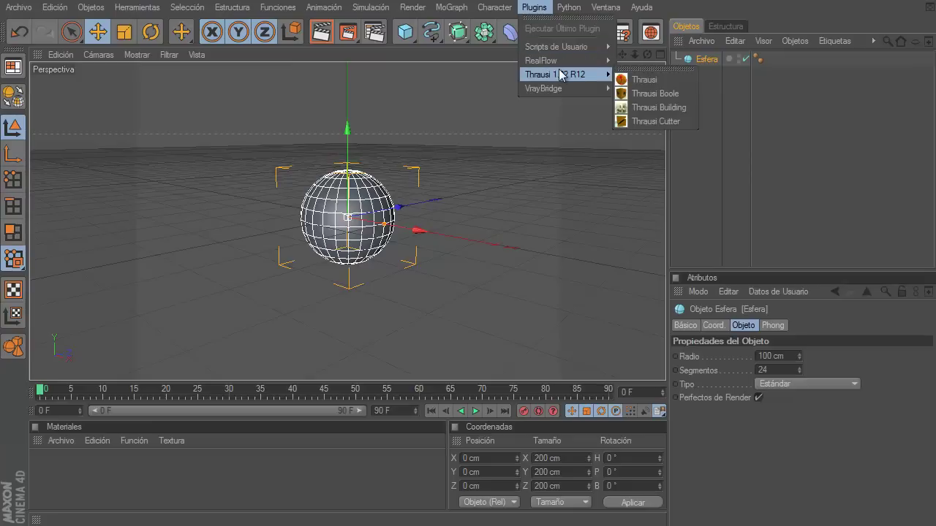
{"action": "left_click", "coordinate": [635, 79]}
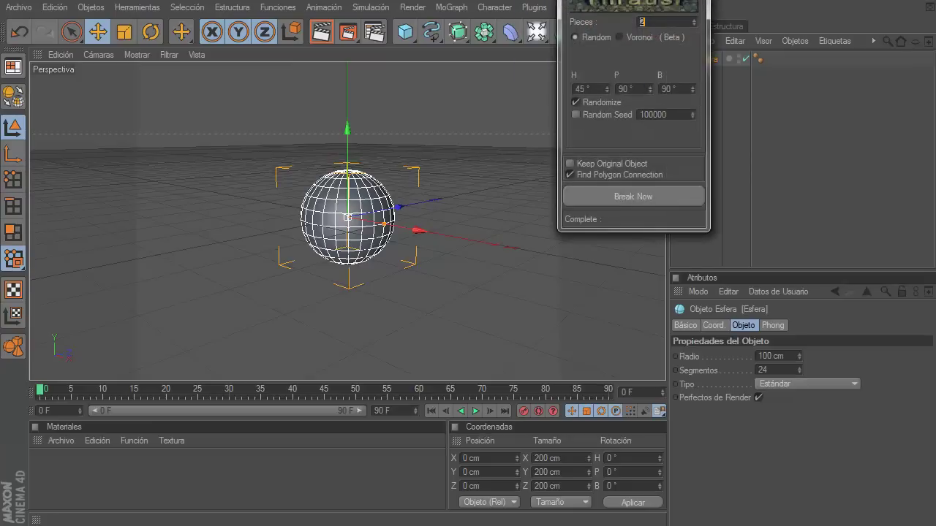
{"action": "left_click_drag", "start_coordinate": [582, 63], "coordinate": [578, 94]}
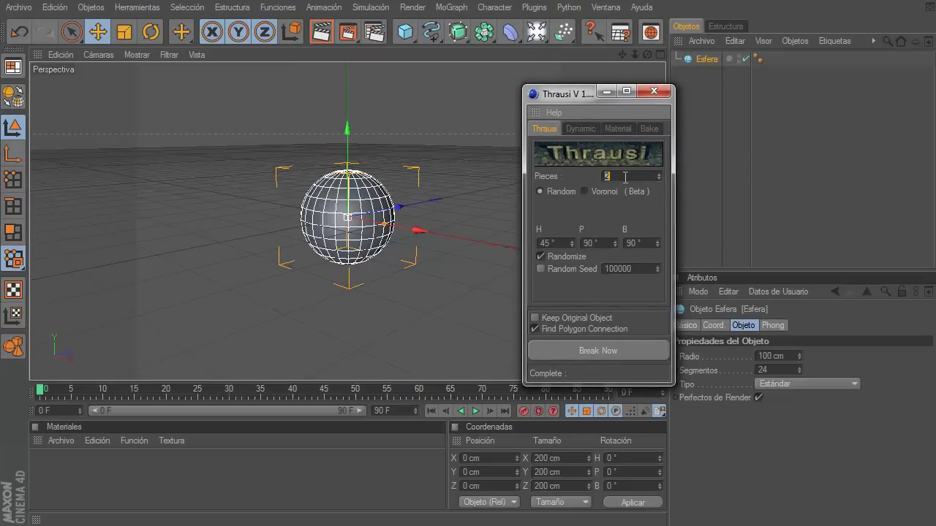
{"action": "type", "text": "2"}
{"action": "type", "text": "50"}
{"action": "left_click", "coordinate": [592, 354]}
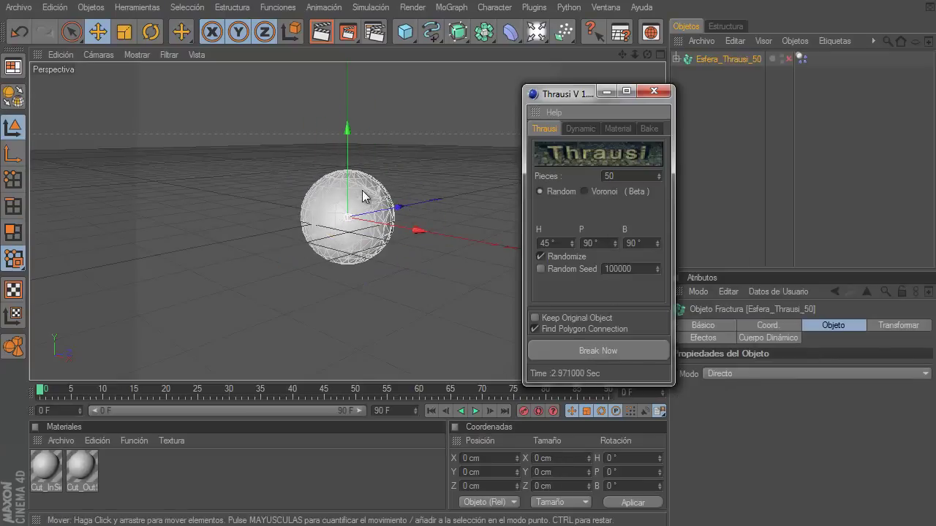
Load the orange rock image 3.jpg as Cut_InSide's colour texture, leaving it in its original folder
{"action": "left_click", "coordinate": [652, 89]}
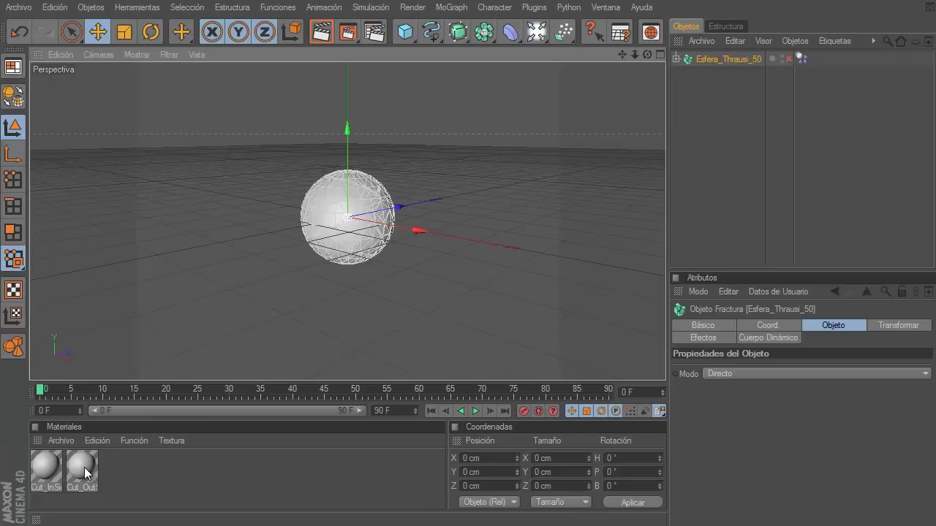
{"action": "double_click", "coordinate": [44, 463]}
{"action": "left_click_drag", "start_coordinate": [170, 33], "coordinate": [274, 35]}
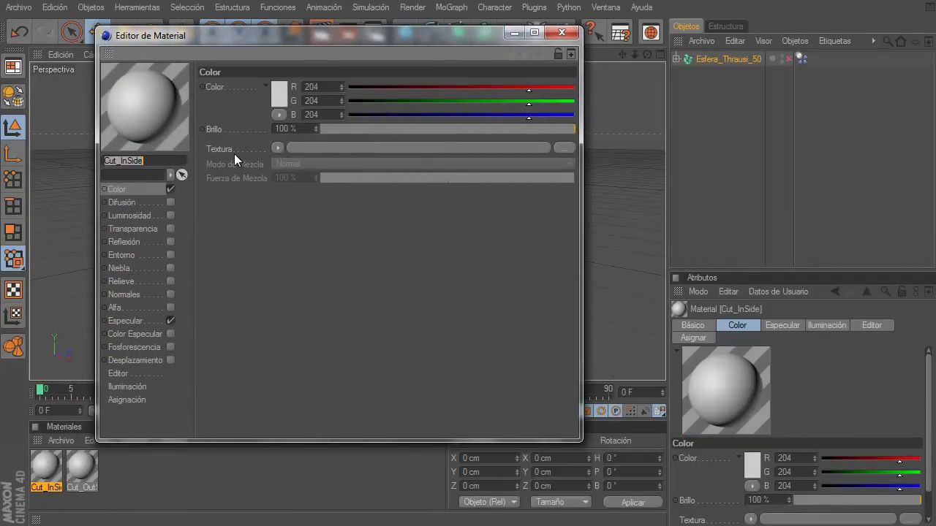
{"action": "left_click", "coordinate": [396, 148]}
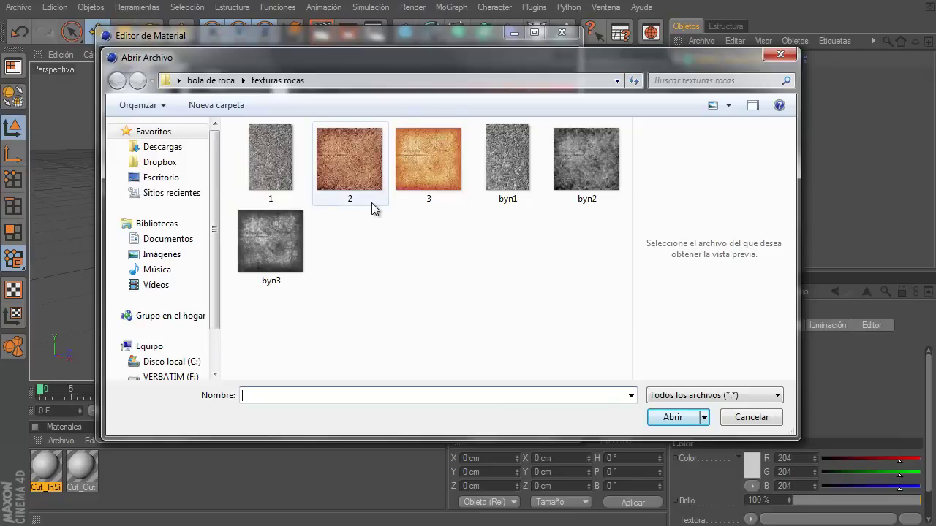
{"action": "left_click", "coordinate": [426, 165]}
{"action": "left_click", "coordinate": [665, 416]}
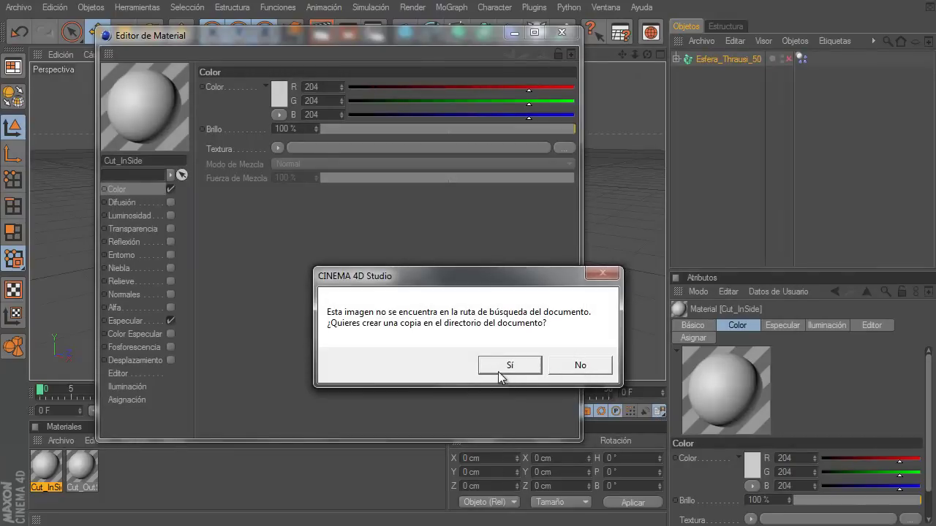
{"action": "left_click", "coordinate": [584, 367]}
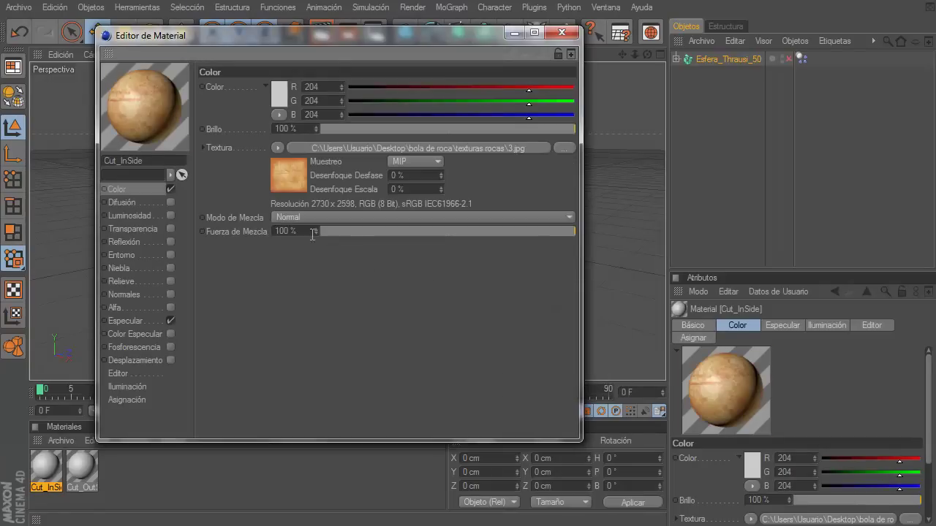
Enable Relieve (bump) on Cut_InSide using the grey byn3.jpg texture
{"action": "left_click", "coordinate": [169, 281]}
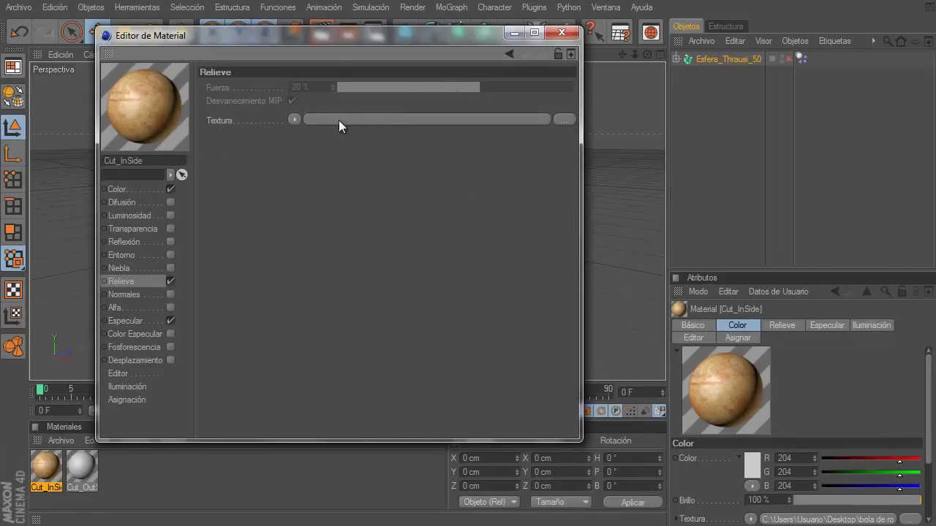
{"action": "left_click", "coordinate": [375, 120]}
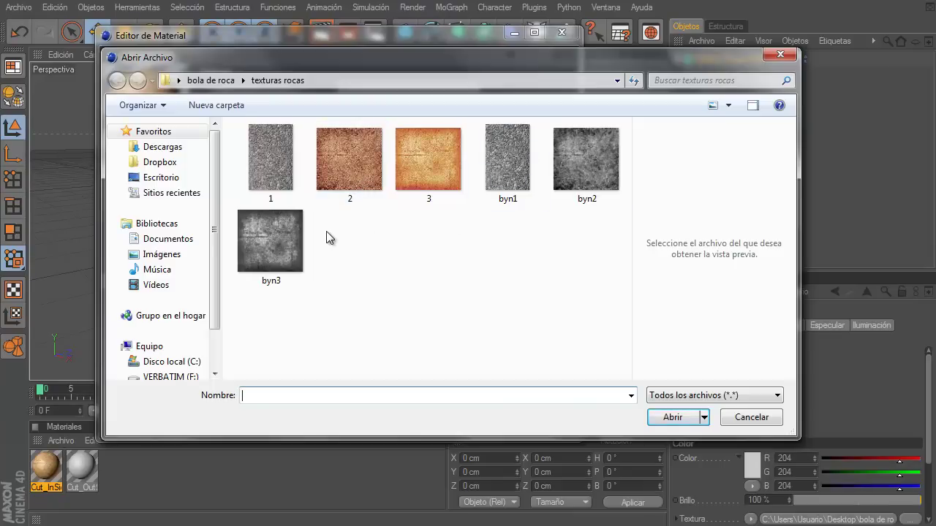
{"action": "left_click", "coordinate": [274, 243]}
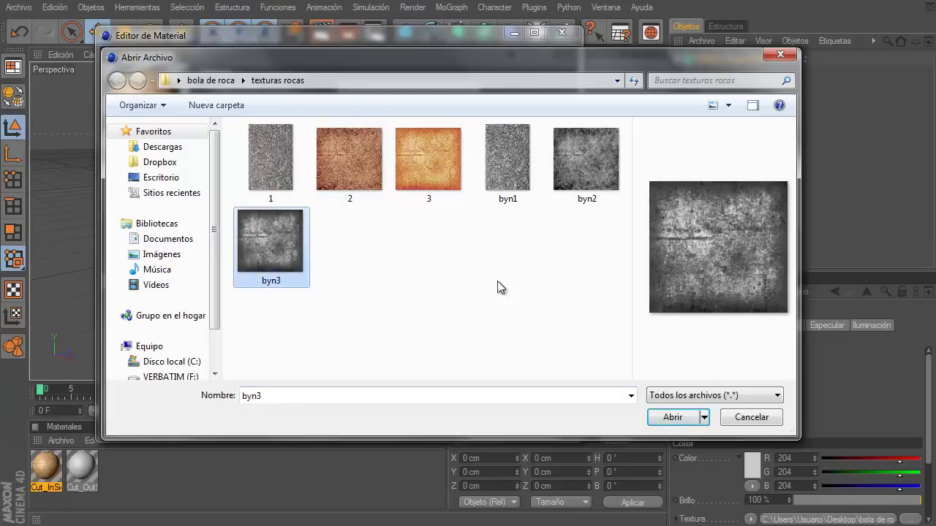
{"action": "left_click", "coordinate": [673, 418]}
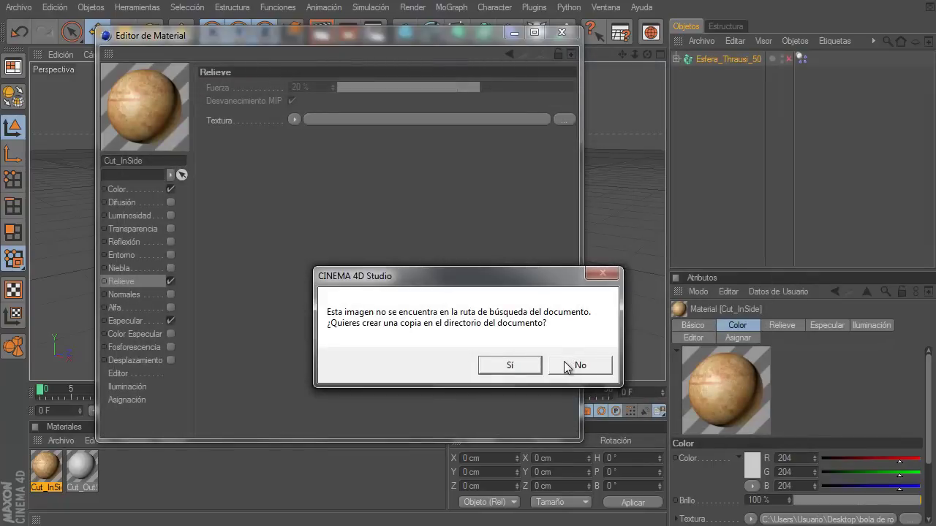
{"action": "left_click", "coordinate": [565, 366]}
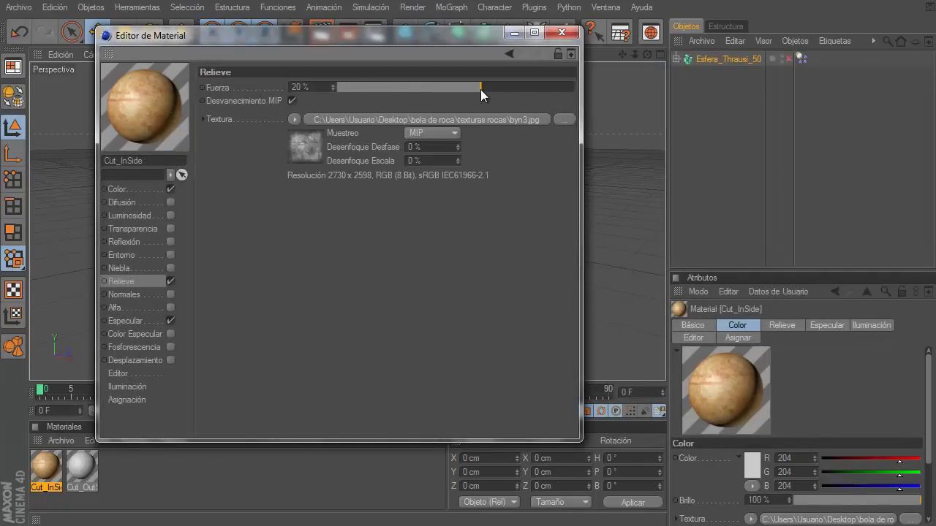
Raise the bump Fuerza to 200%, turn off Especular, and close the material editor
{"action": "left_click_drag", "start_coordinate": [480, 89], "coordinate": [562, 89]}
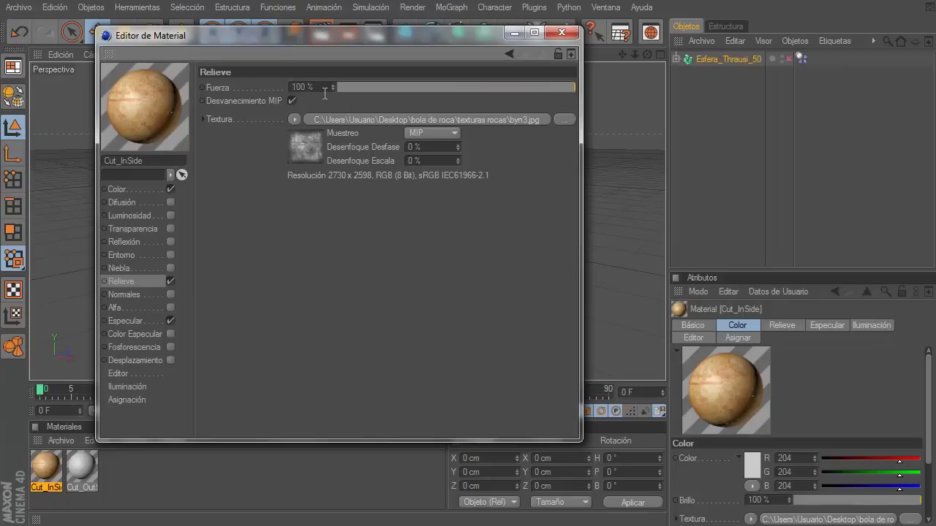
{"action": "left_click_drag", "start_coordinate": [331, 87], "coordinate": [332, 84]}
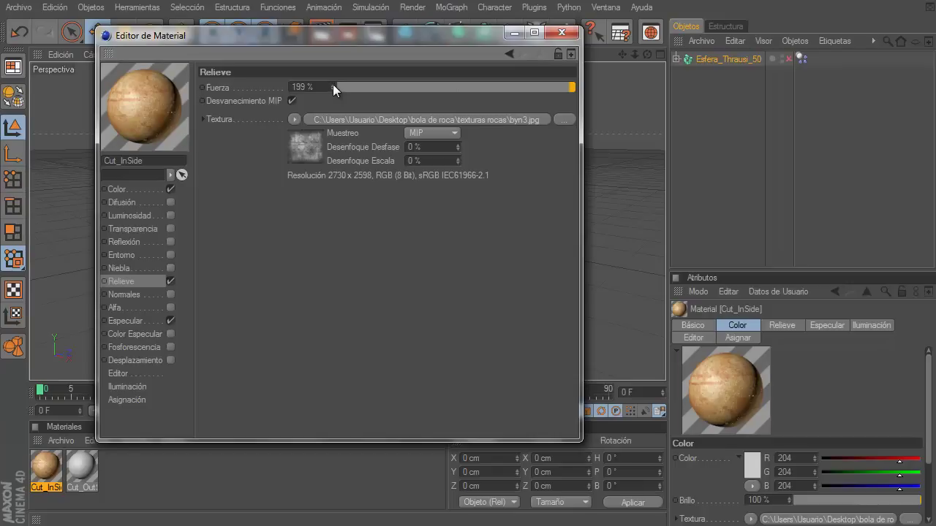
{"action": "left_click", "coordinate": [170, 320]}
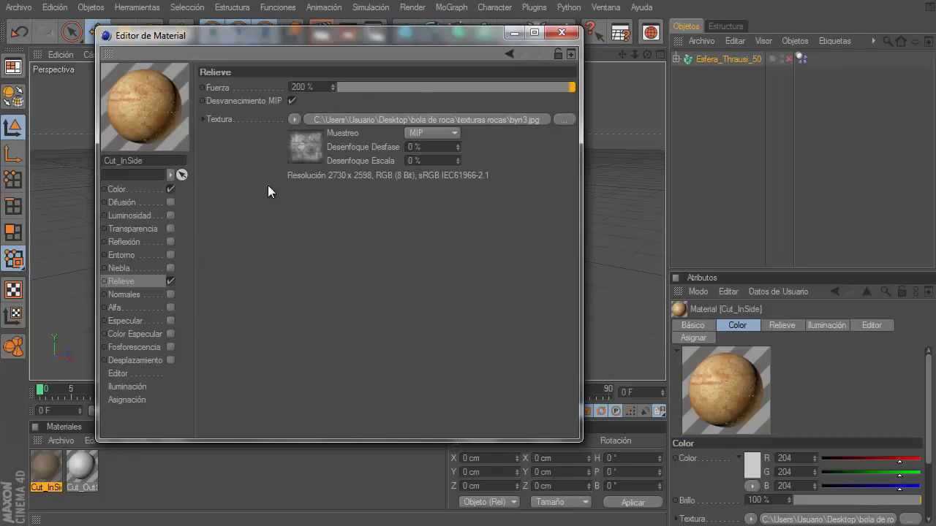
{"action": "left_click", "coordinate": [574, 32]}
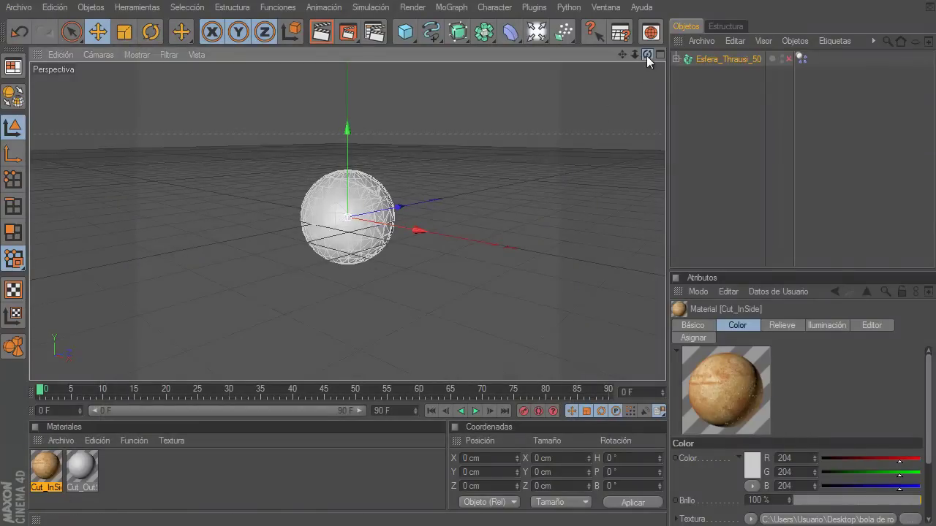
Load rock image 2.jpg as Cut_OutSide's colour texture without copying it into the project
{"action": "left_click_drag", "start_coordinate": [647, 54], "coordinate": [467, 310]}
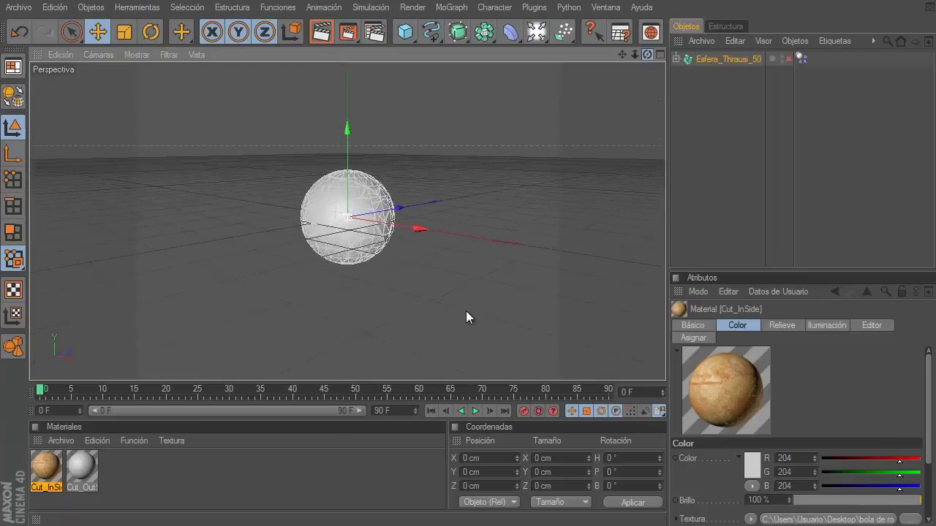
{"action": "left_click_drag", "start_coordinate": [635, 57], "coordinate": [476, 305]}
{"action": "double_click", "coordinate": [85, 466]}
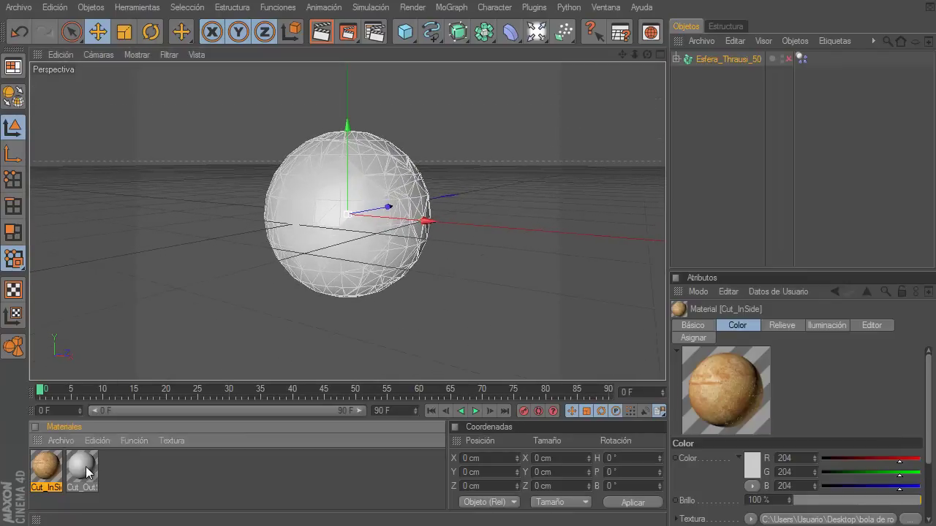
{"action": "left_click_drag", "start_coordinate": [131, 45], "coordinate": [280, 21]}
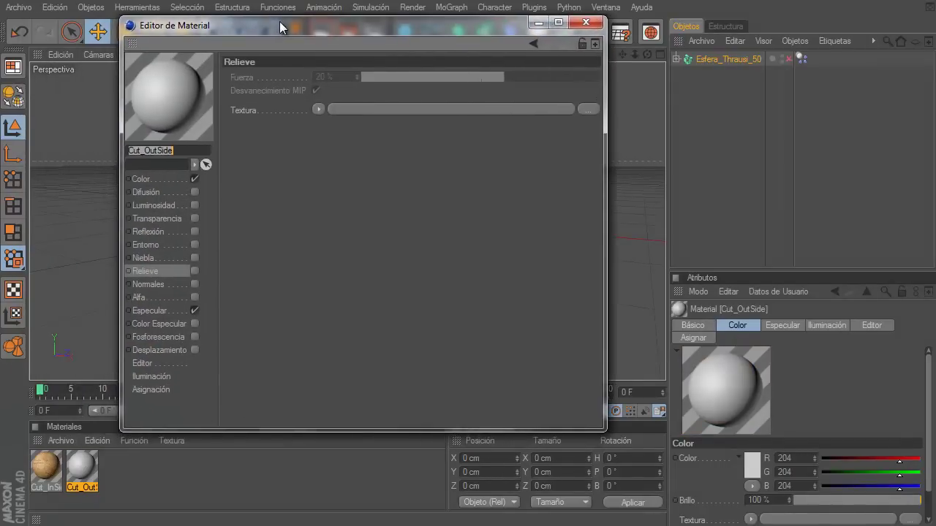
{"action": "left_click", "coordinate": [163, 182]}
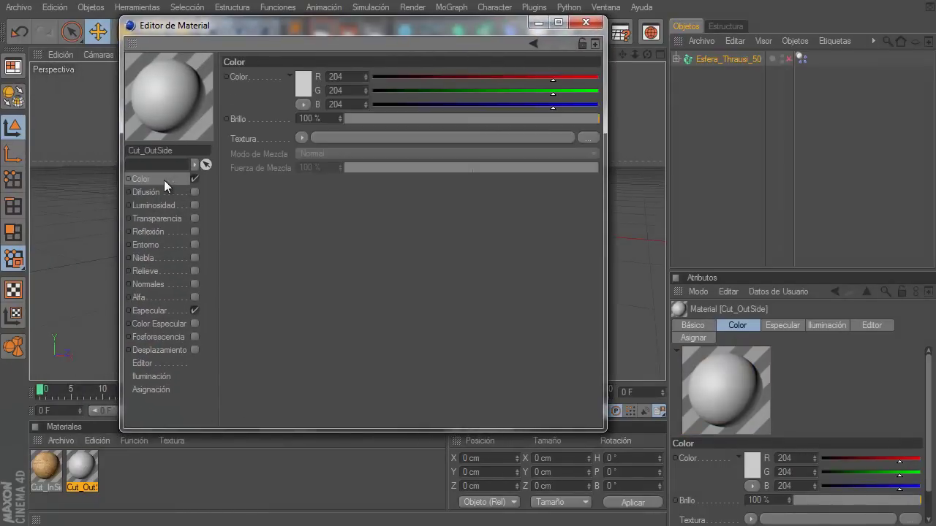
{"action": "left_click", "coordinate": [344, 138]}
{"action": "left_click", "coordinate": [371, 148]}
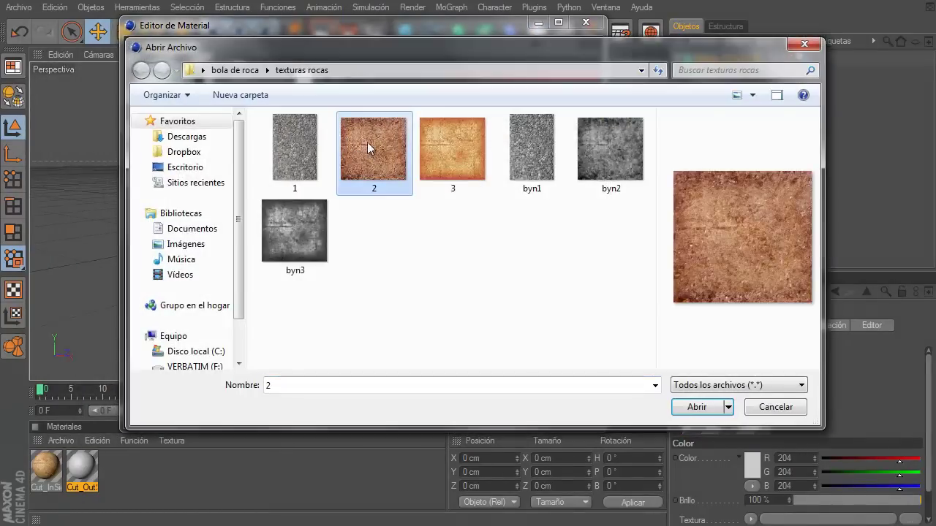
{"action": "left_click", "coordinate": [692, 406]}
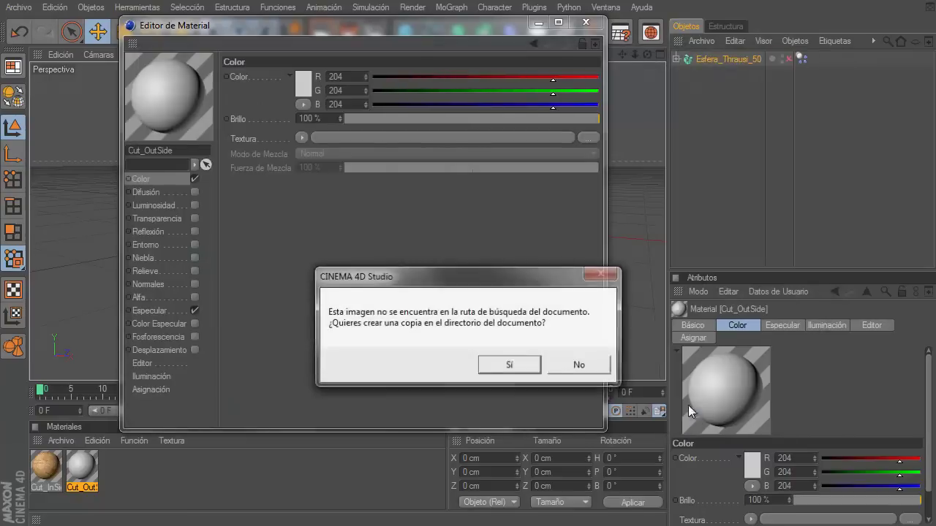
{"action": "left_click", "coordinate": [583, 365]}
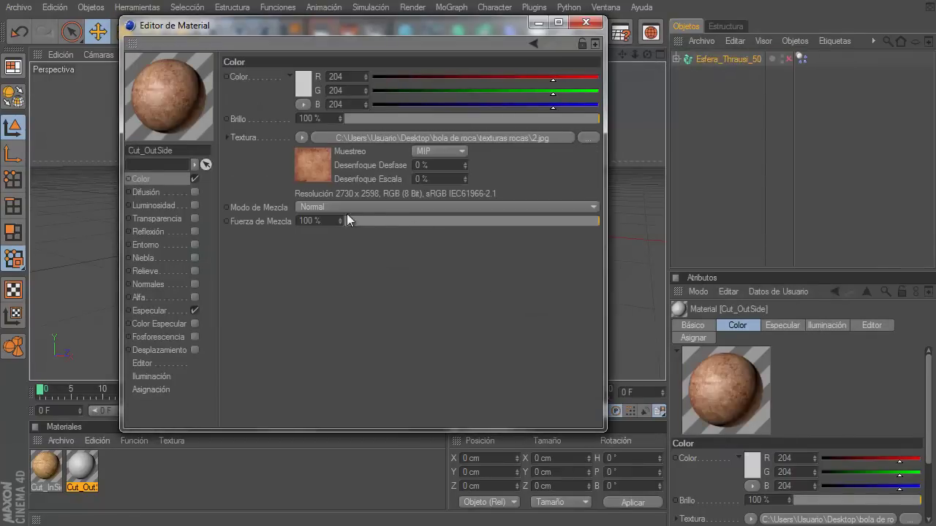
Enable Relieve (bump) on Cut_OutSide using the byn2.jpg image
{"action": "left_click", "coordinate": [194, 271]}
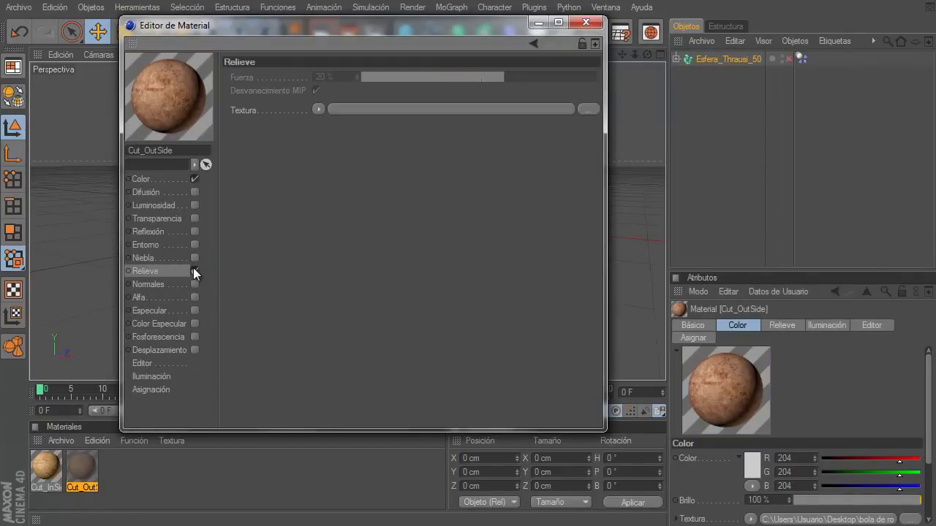
{"action": "left_click", "coordinate": [349, 108]}
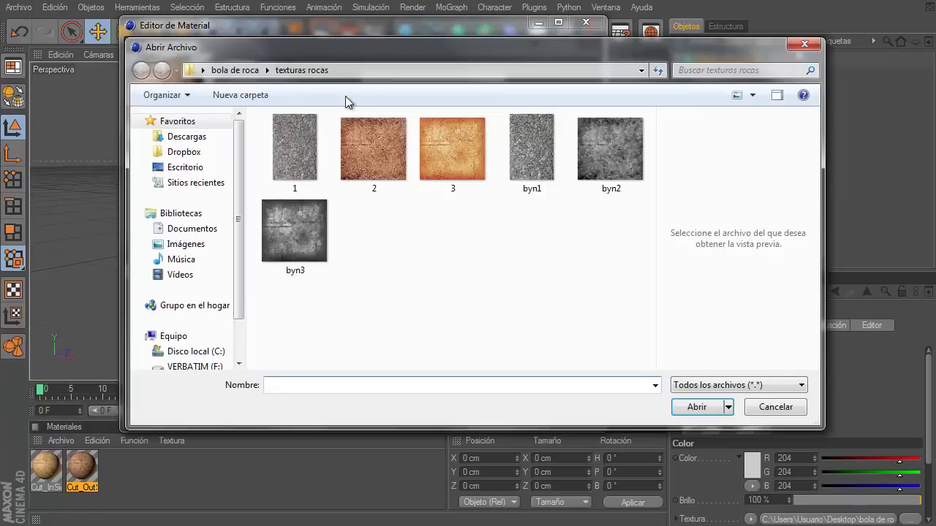
{"action": "left_click", "coordinate": [605, 153]}
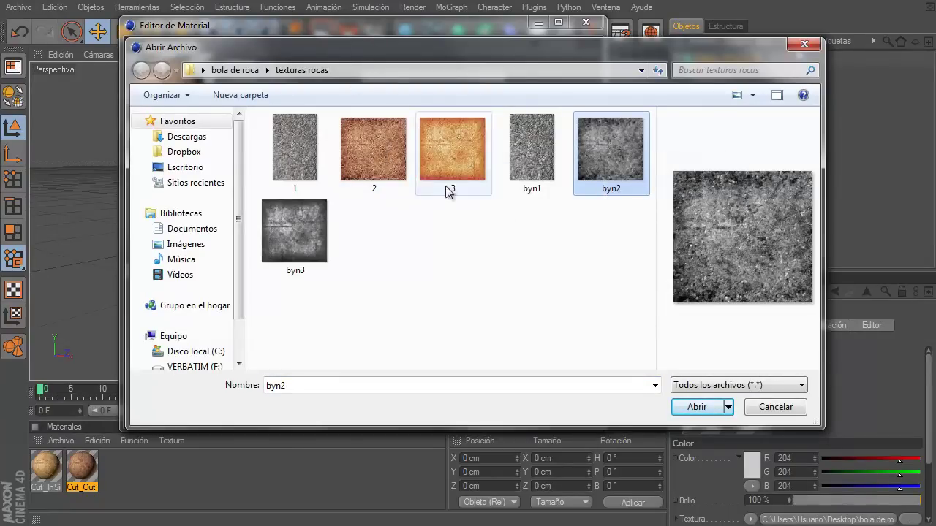
{"action": "left_click", "coordinate": [698, 407]}
{"action": "left_click", "coordinate": [569, 366]}
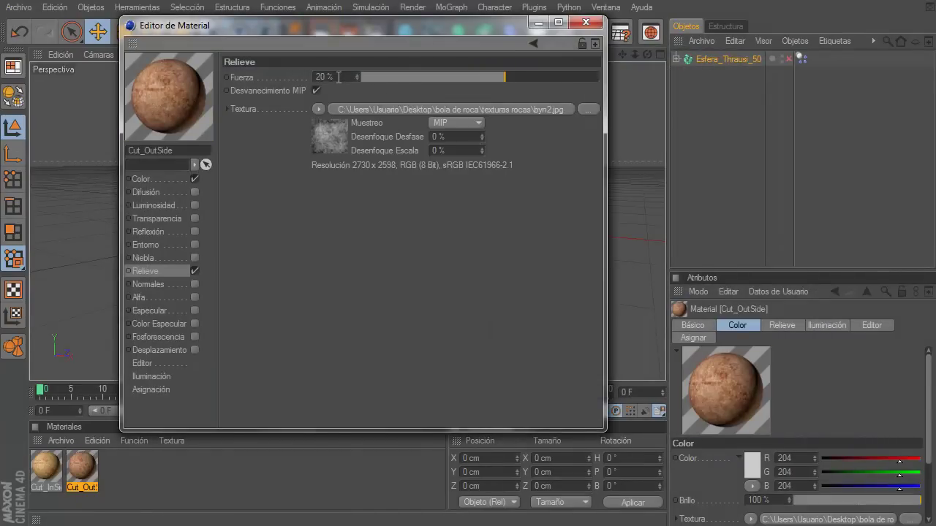
Set the bump Fuerza to 150% and close the material editor
{"action": "double_click", "coordinate": [325, 77]}
{"action": "type", "text": "150"}
{"action": "key", "text": "Return"}
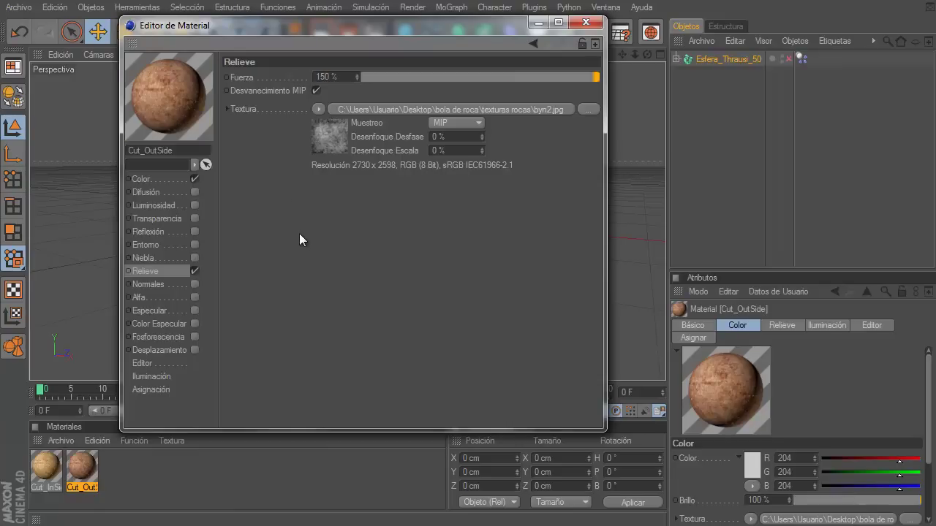
{"action": "left_click", "coordinate": [585, 22]}
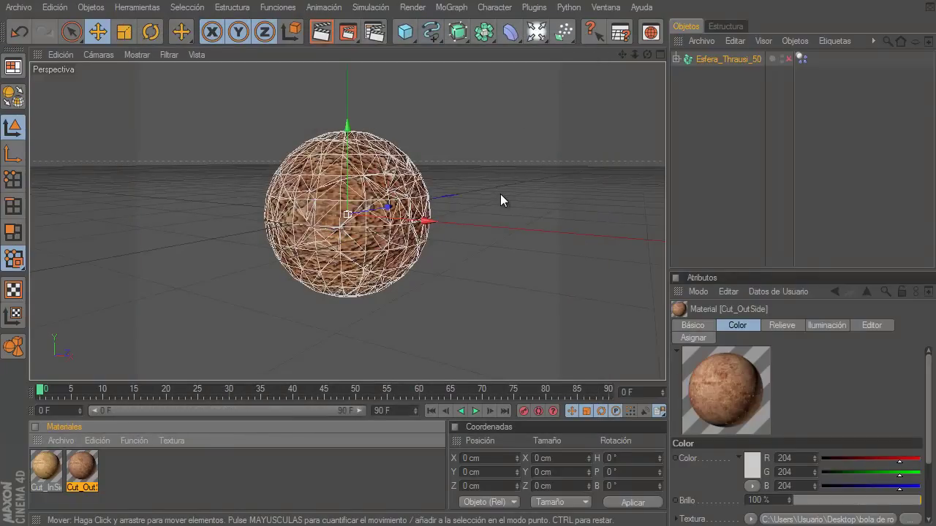
{"action": "left_click", "coordinate": [322, 34]}
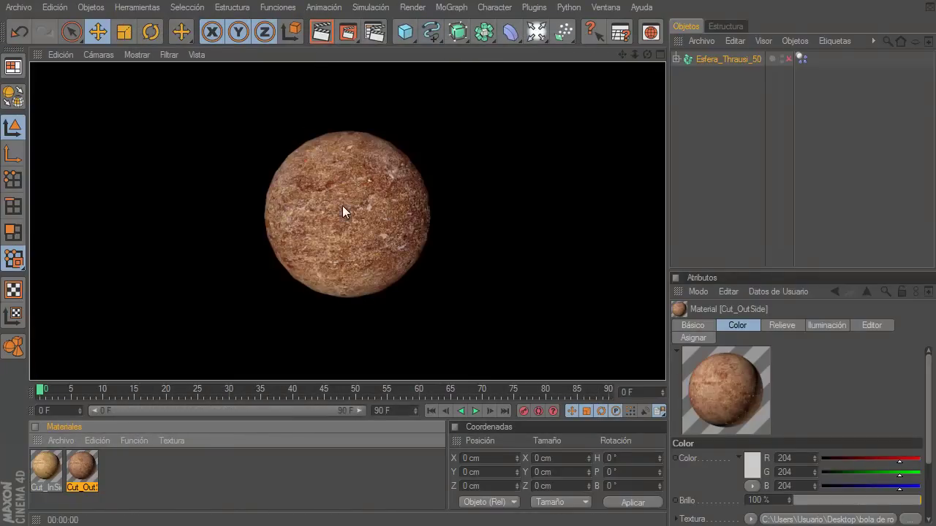
{"action": "left_click", "coordinate": [687, 76]}
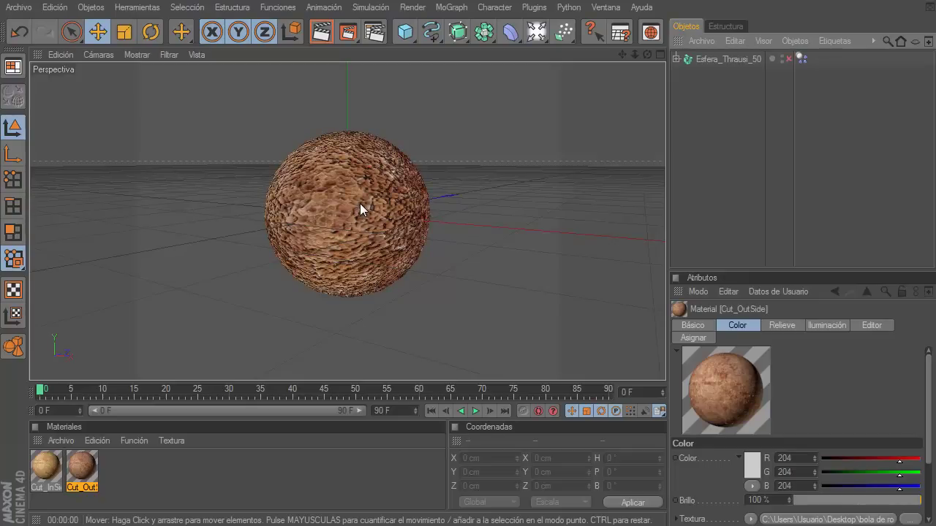
{"action": "mouse_move", "coordinate": [647, 54]}
{"action": "left_mouse_down"}
{"action": "mouse_move", "coordinate": [459, 311]}
{"action": "mouse_move", "coordinate": [466, 308]}
{"action": "left_mouse_up"}
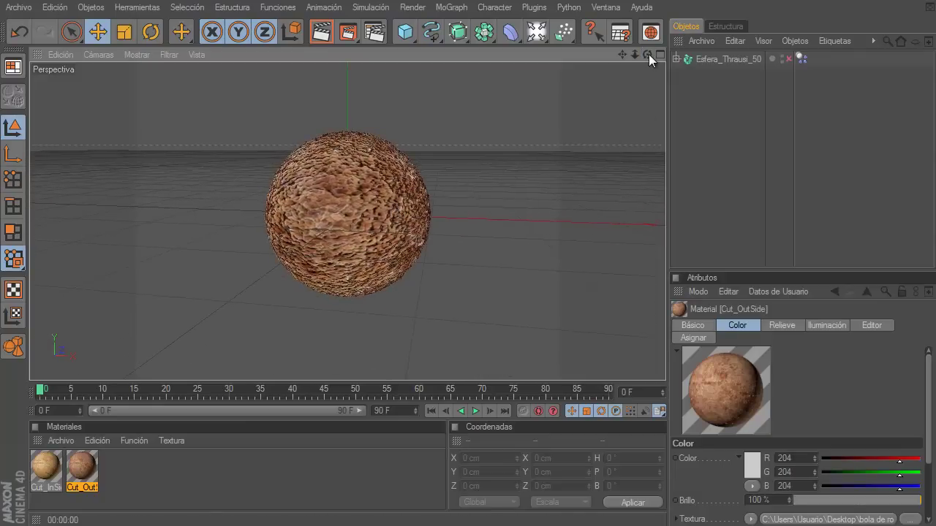
{"action": "mouse_move", "coordinate": [647, 54]}
{"action": "left_mouse_down"}
{"action": "mouse_move", "coordinate": [456, 307]}
{"action": "mouse_move", "coordinate": [483, 317]}
{"action": "mouse_move", "coordinate": [466, 316]}
{"action": "left_mouse_up"}
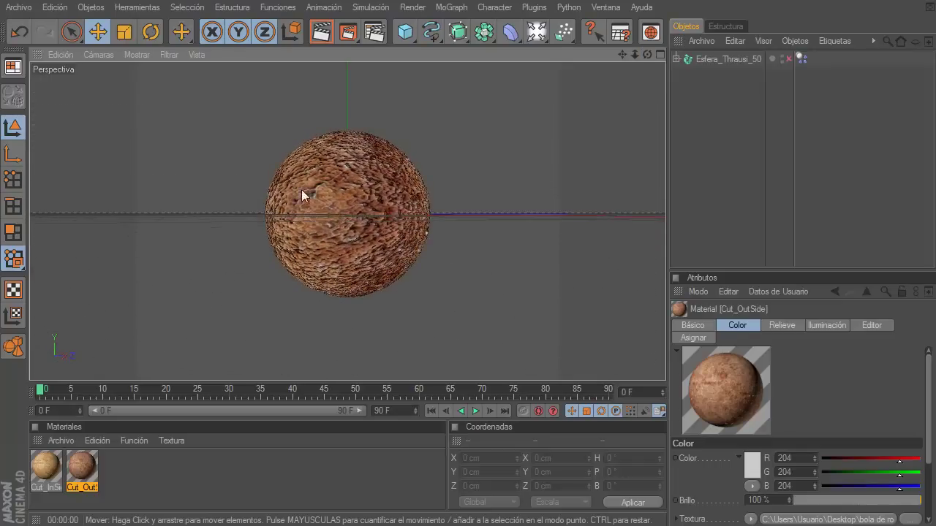
{"action": "mouse_move", "coordinate": [646, 56]}
{"action": "left_mouse_down"}
{"action": "mouse_move", "coordinate": [460, 301]}
{"action": "mouse_move", "coordinate": [553, 65]}
{"action": "left_mouse_up"}
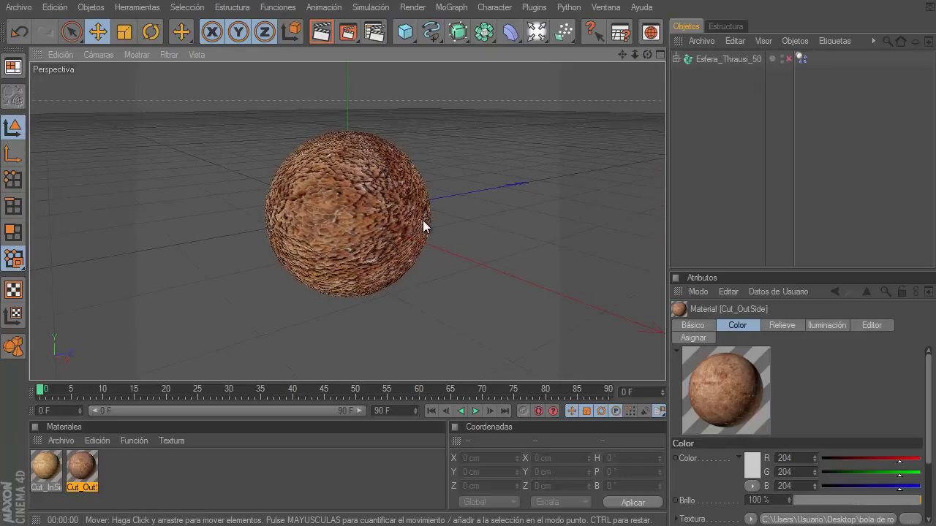
Select all 50 Cut_InSide texture tags and set their Proyección to Cúbica
{"action": "left_click", "coordinate": [676, 58]}
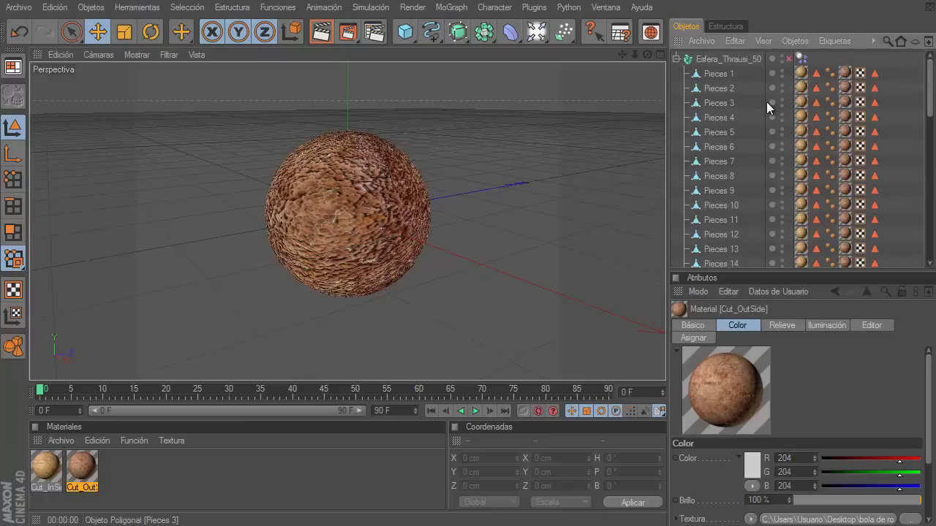
{"action": "left_click", "coordinate": [801, 73]}
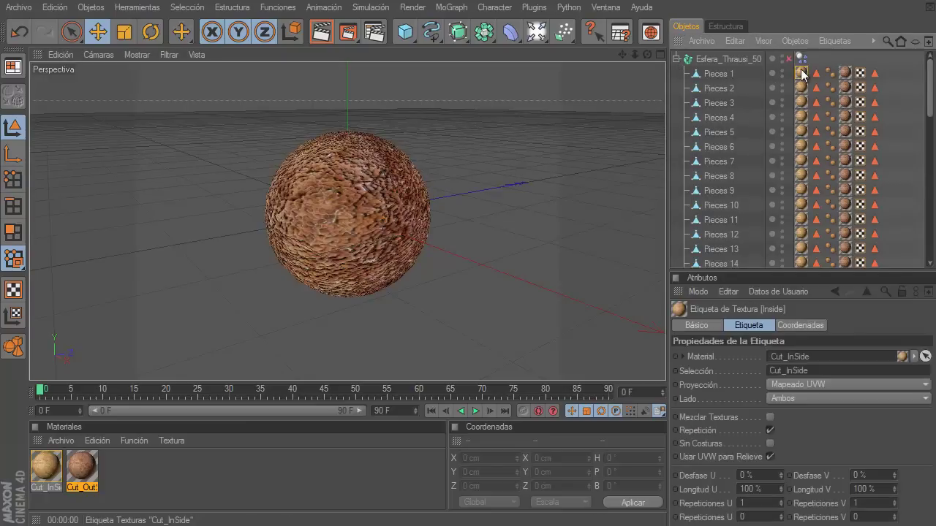
{"action": "left_click", "coordinate": [675, 60]}
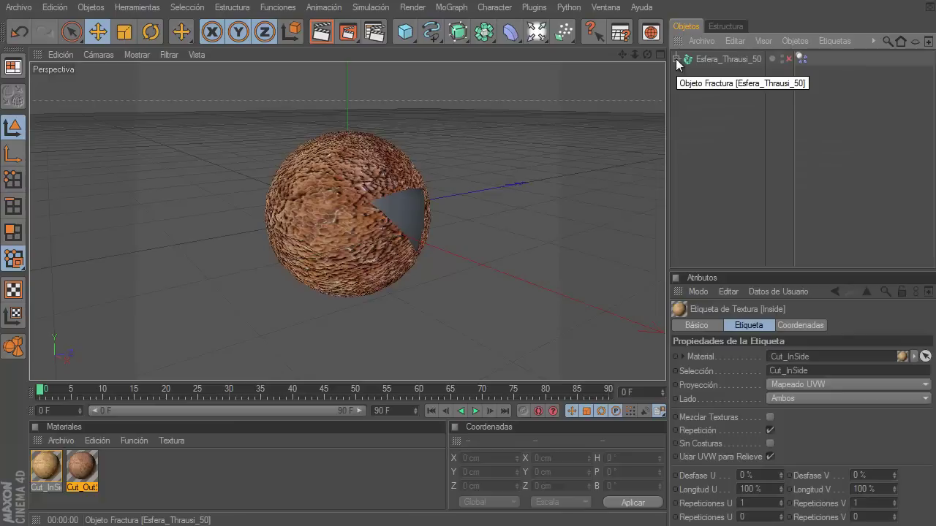
{"action": "left_click", "coordinate": [675, 58]}
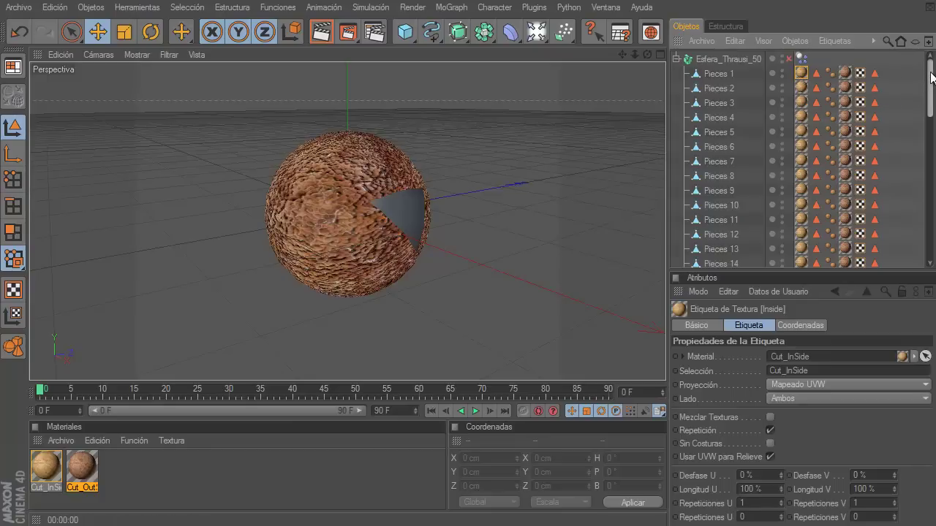
{"action": "left_click_drag", "start_coordinate": [930, 76], "coordinate": [930, 223]}
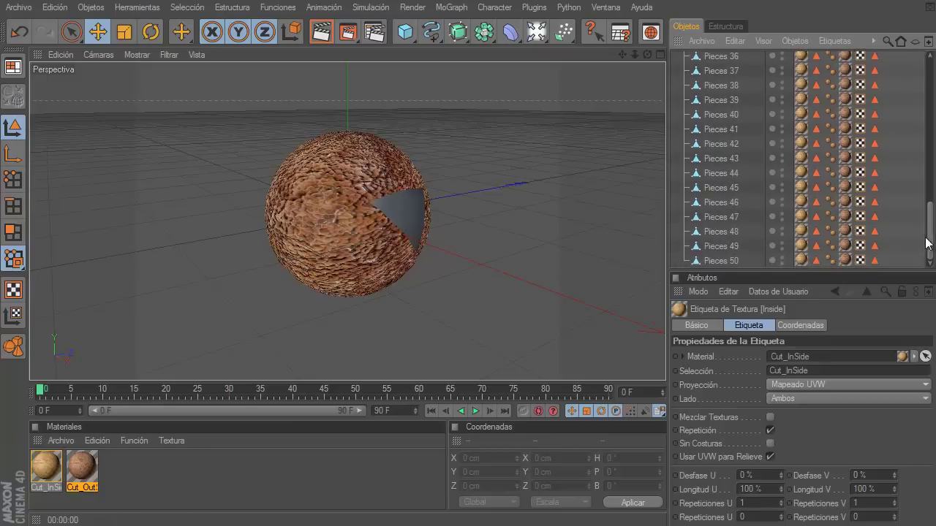
{"action": "left_click", "coordinate": [802, 258], "text": "shift"}
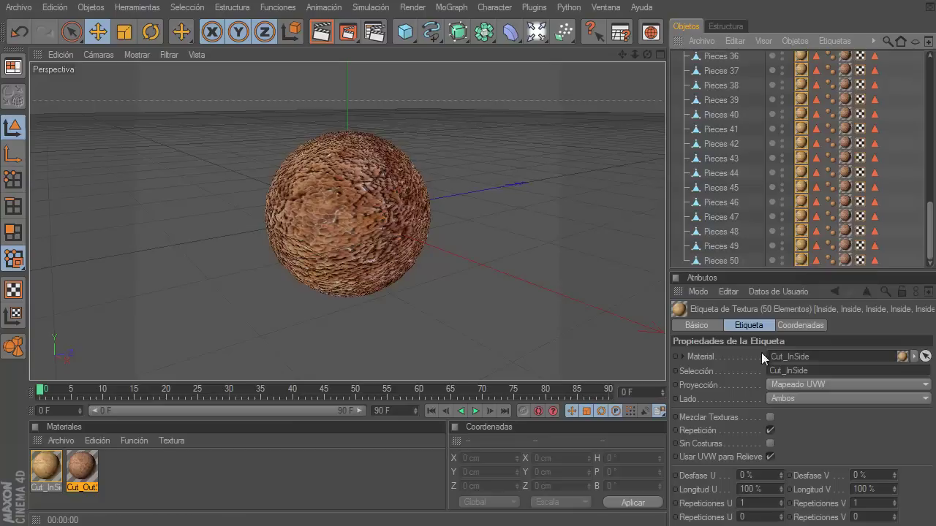
{"action": "left_click", "coordinate": [794, 385]}
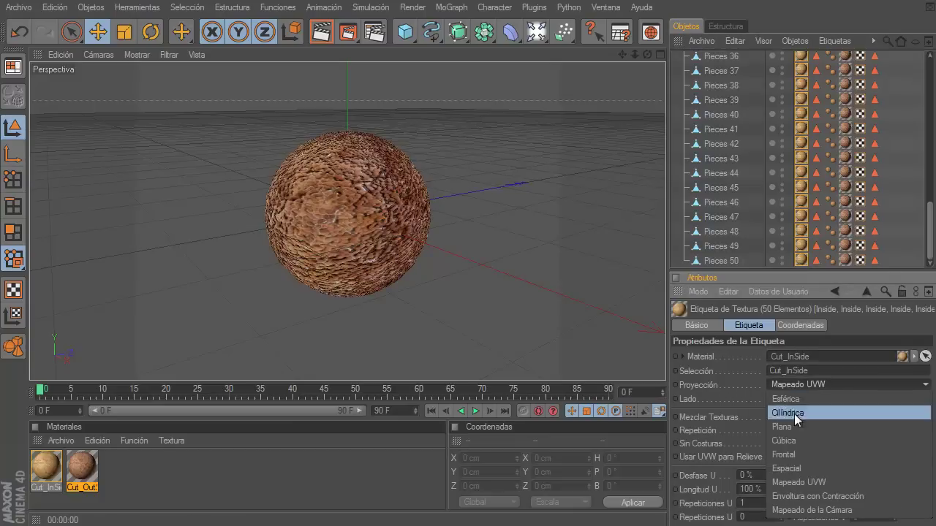
{"action": "left_click", "coordinate": [794, 440]}
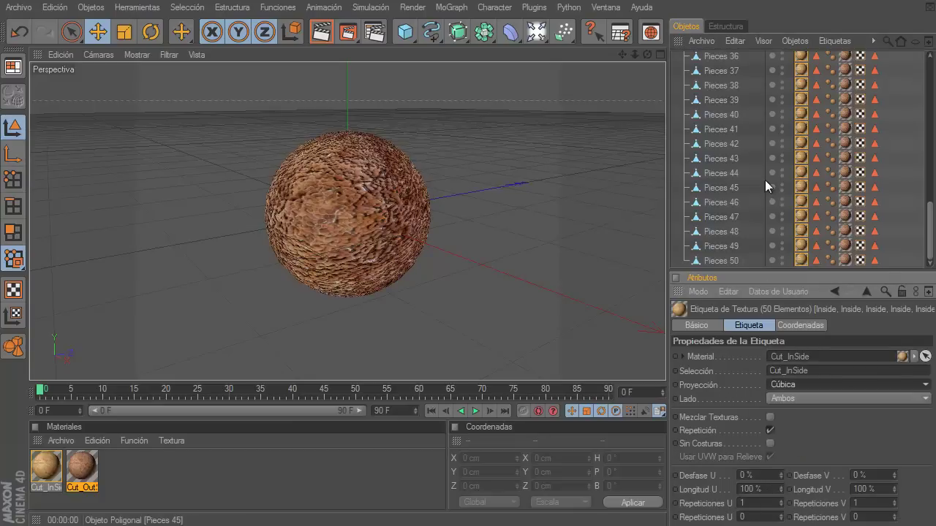
{"action": "left_click", "coordinate": [844, 260]}
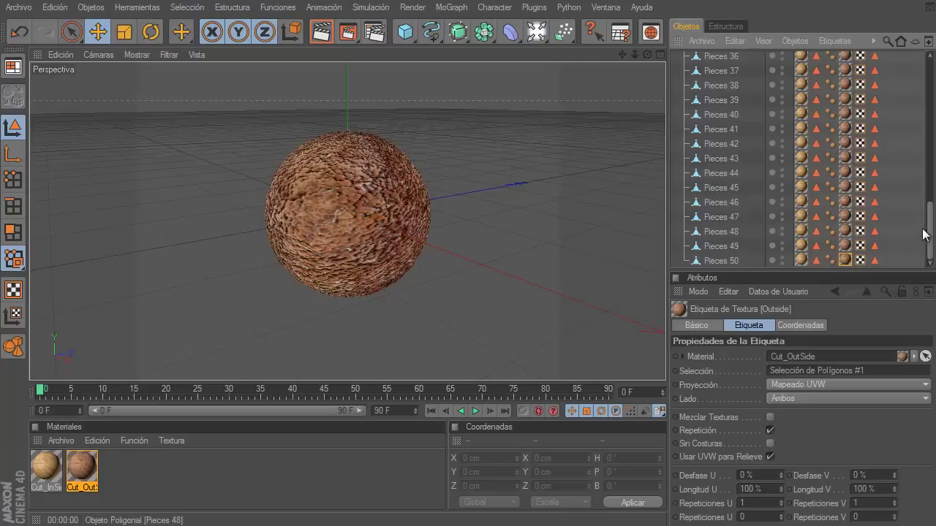
Set all 50 Cut_OutSide tags to Cúbica projection and collapse Esfera_Thrausi_50's piece list
{"action": "left_click_drag", "start_coordinate": [932, 234], "coordinate": [869, 71]}
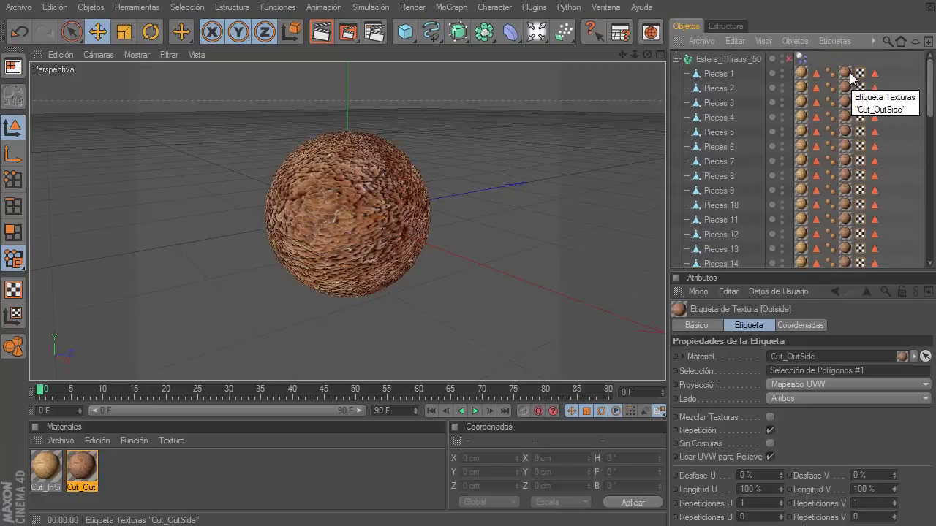
{"action": "left_click", "coordinate": [845, 73], "text": "shift"}
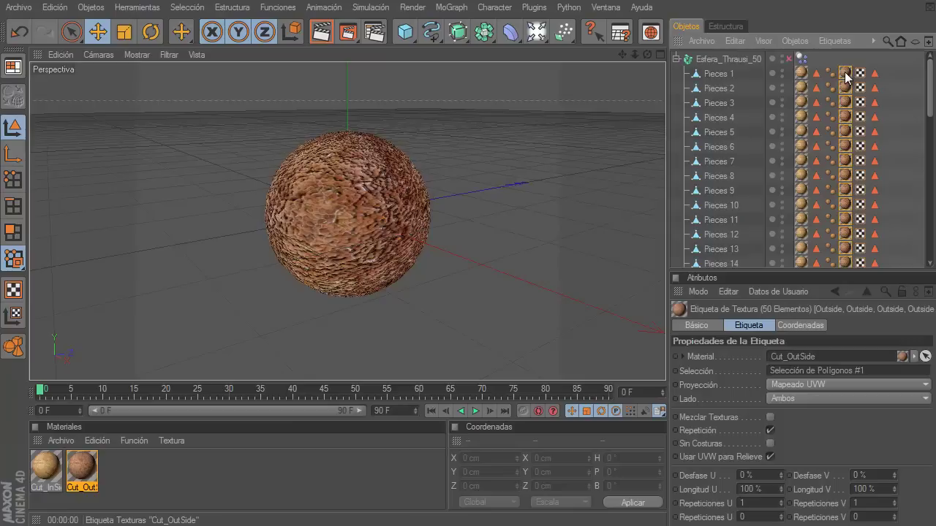
{"action": "left_click", "coordinate": [793, 383]}
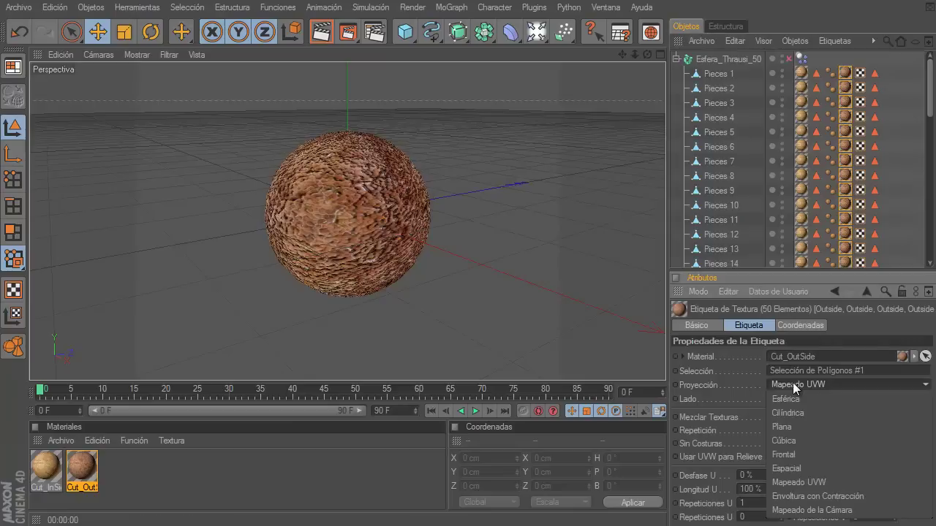
{"action": "left_click", "coordinate": [790, 440]}
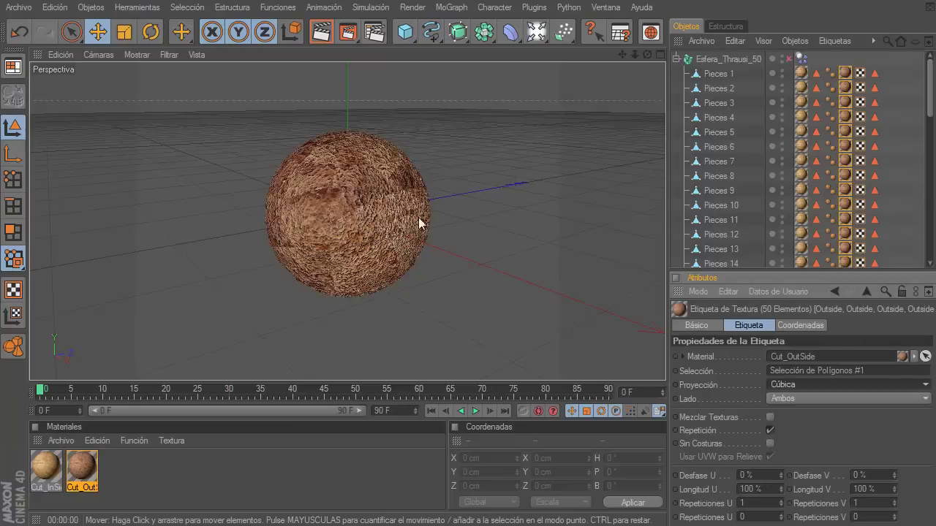
{"action": "left_click", "coordinate": [675, 59]}
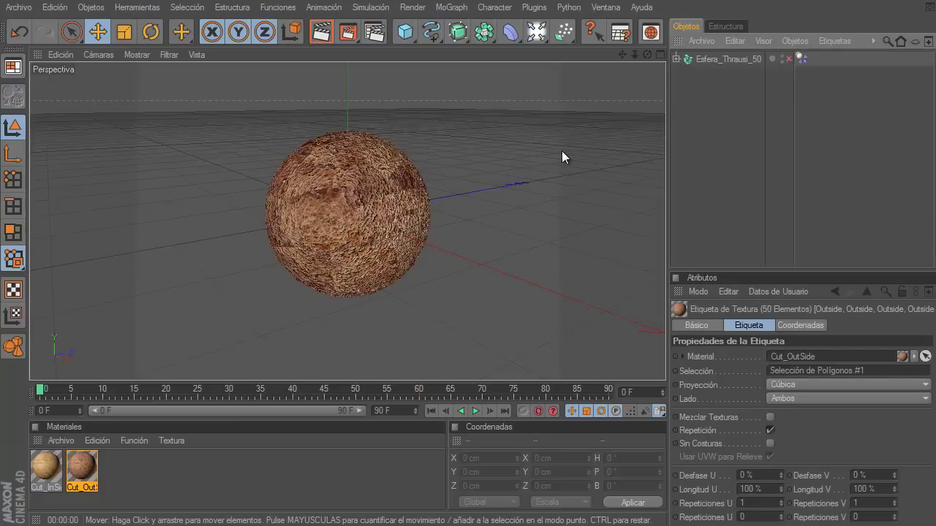
{"action": "left_click", "coordinate": [322, 31]}
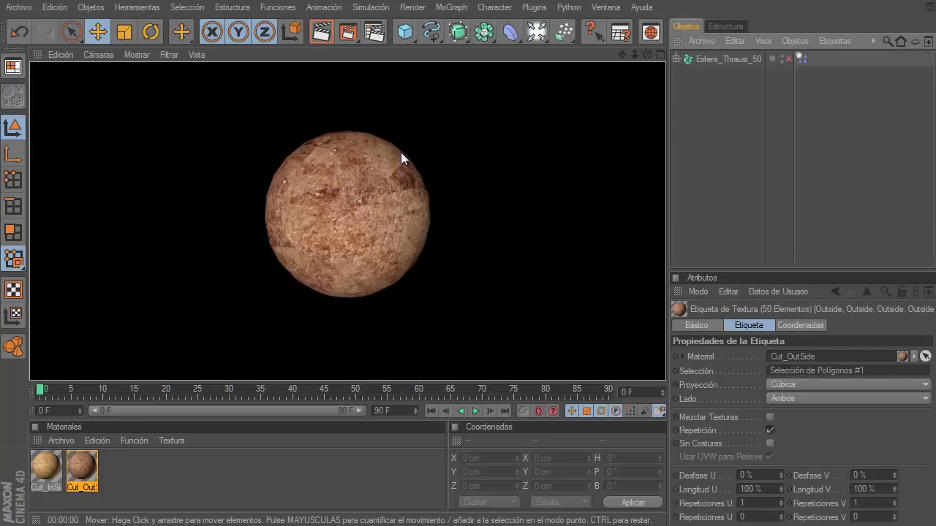
{"action": "left_click", "coordinate": [709, 107]}
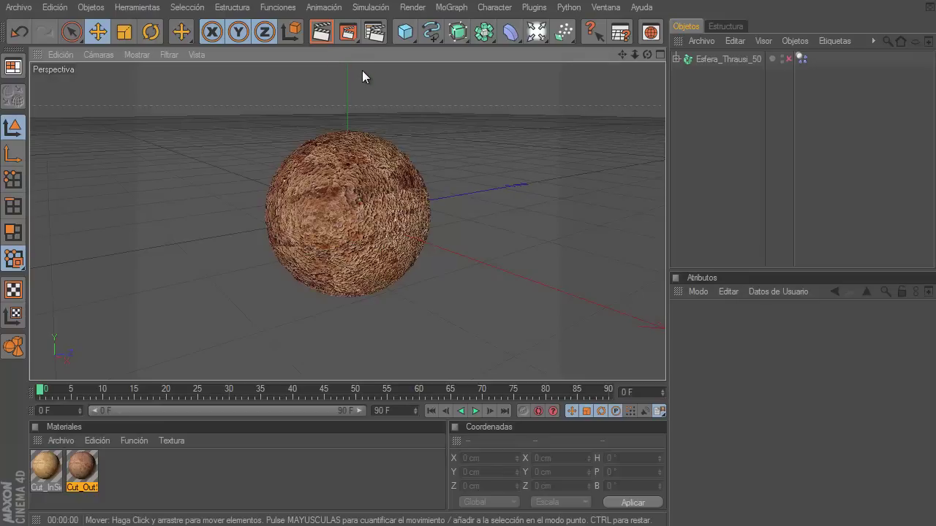
Add a HyperNURBS and nest Esfera_Thrausi_50 inside it
{"action": "left_click", "coordinate": [458, 35]}
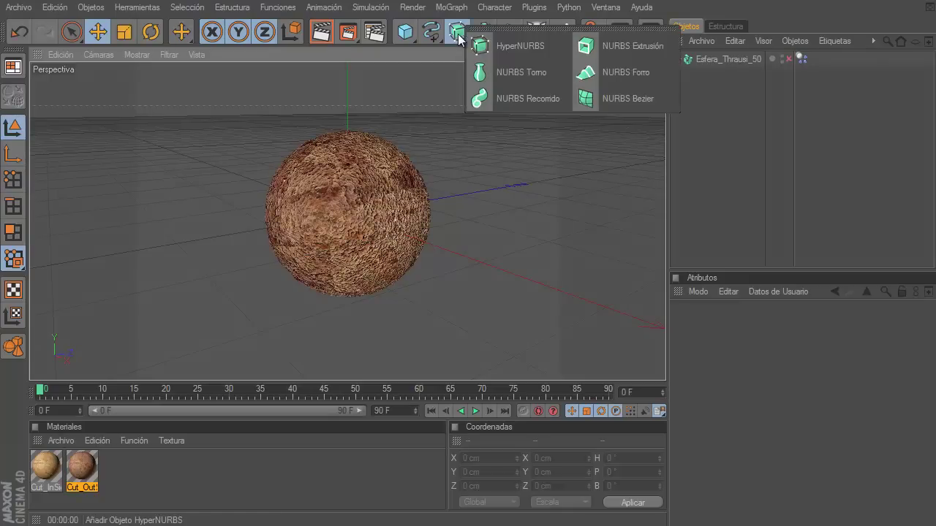
{"action": "left_click", "coordinate": [519, 46]}
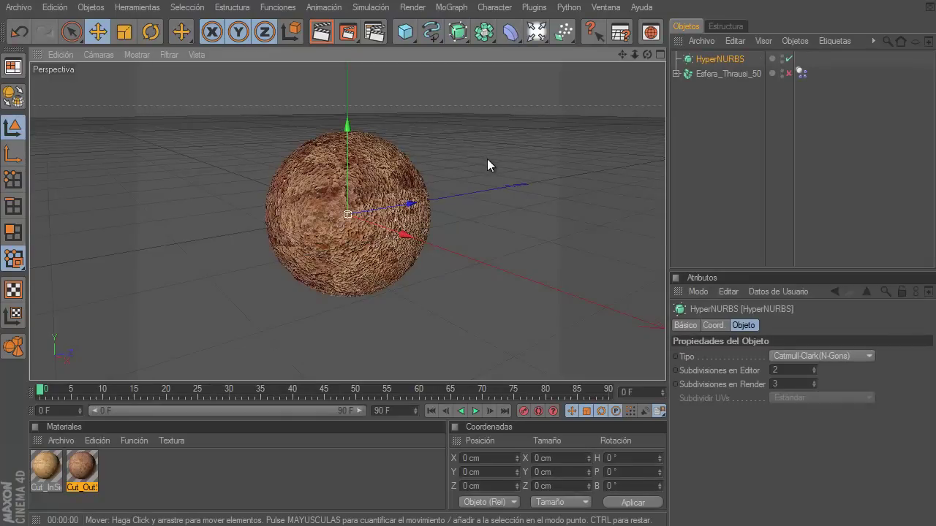
{"action": "left_click", "coordinate": [716, 75]}
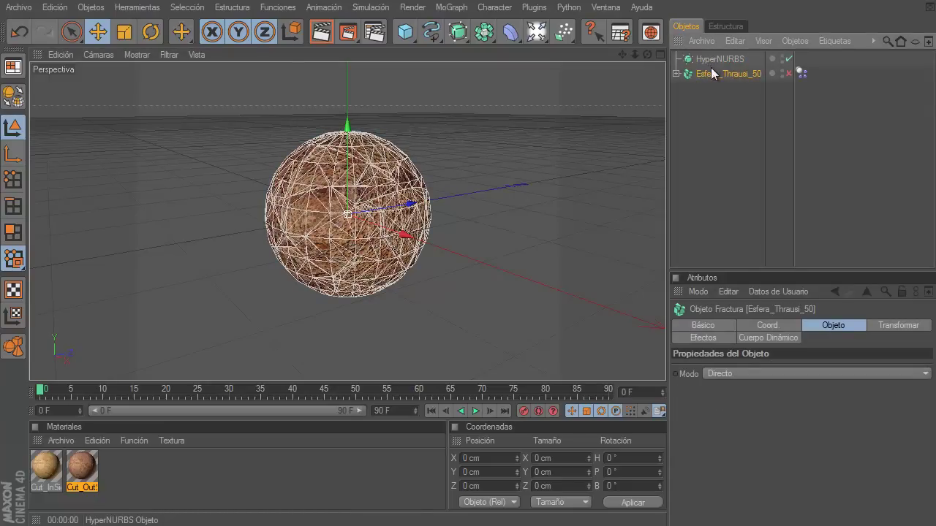
{"action": "left_click_drag", "start_coordinate": [710, 74], "coordinate": [715, 58]}
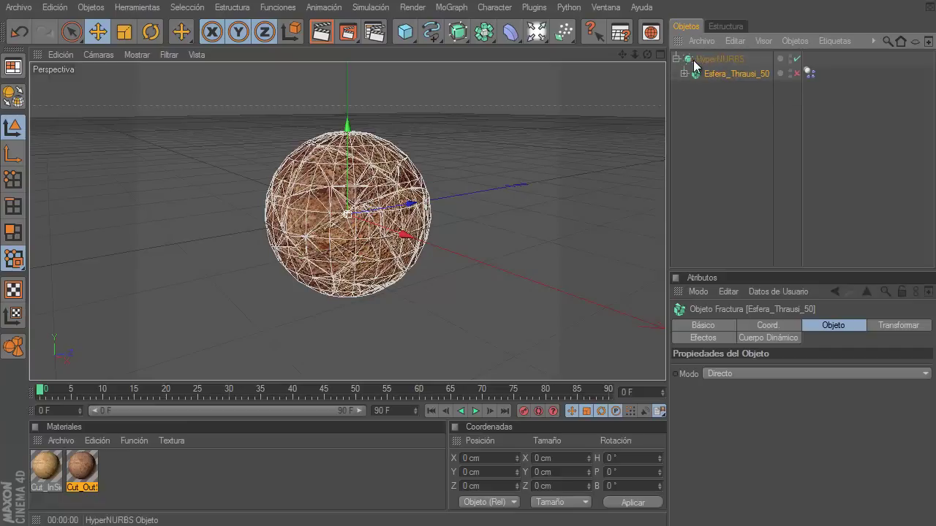
{"action": "left_click", "coordinate": [676, 59]}
{"action": "left_click", "coordinate": [701, 58]}
{"action": "left_click", "coordinate": [700, 91]}
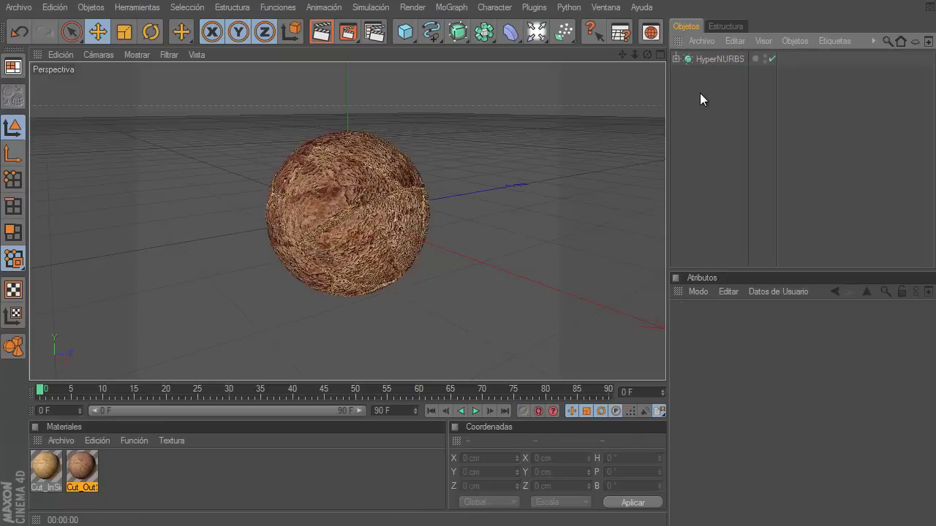
Render test previews of the smoothed rock sphere at closer and wider zooms
{"action": "left_click", "coordinate": [329, 34]}
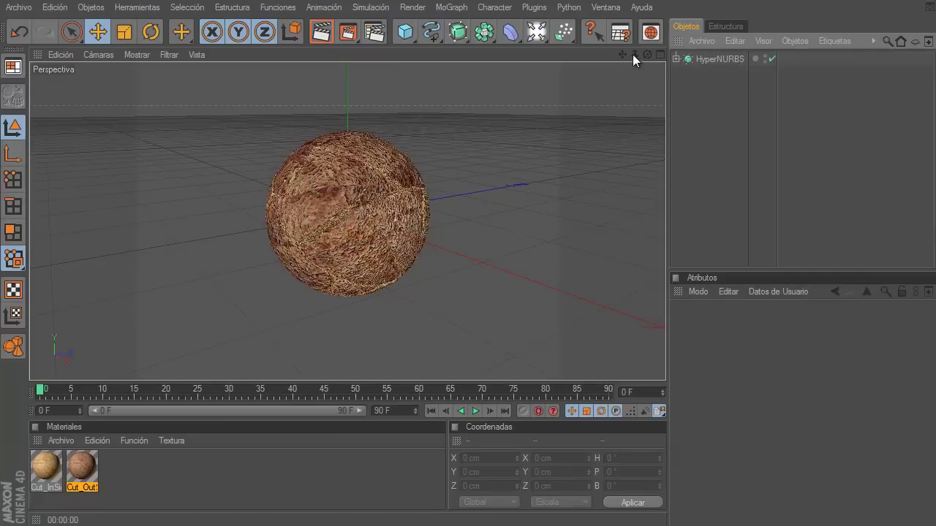
{"action": "mouse_move", "coordinate": [633, 55]}
{"action": "left_mouse_down"}
{"action": "mouse_move", "coordinate": [492, 307]}
{"action": "mouse_move", "coordinate": [468, 309]}
{"action": "left_mouse_up"}
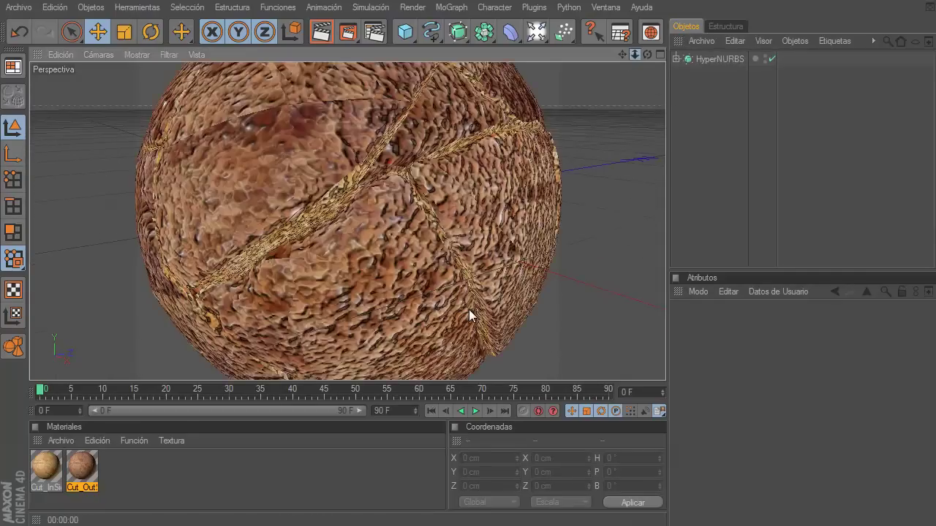
{"action": "mouse_move", "coordinate": [634, 54]}
{"action": "left_mouse_down"}
{"action": "mouse_move", "coordinate": [424, 315]}
{"action": "mouse_move", "coordinate": [465, 308]}
{"action": "left_mouse_up"}
{"action": "left_click", "coordinate": [319, 35]}
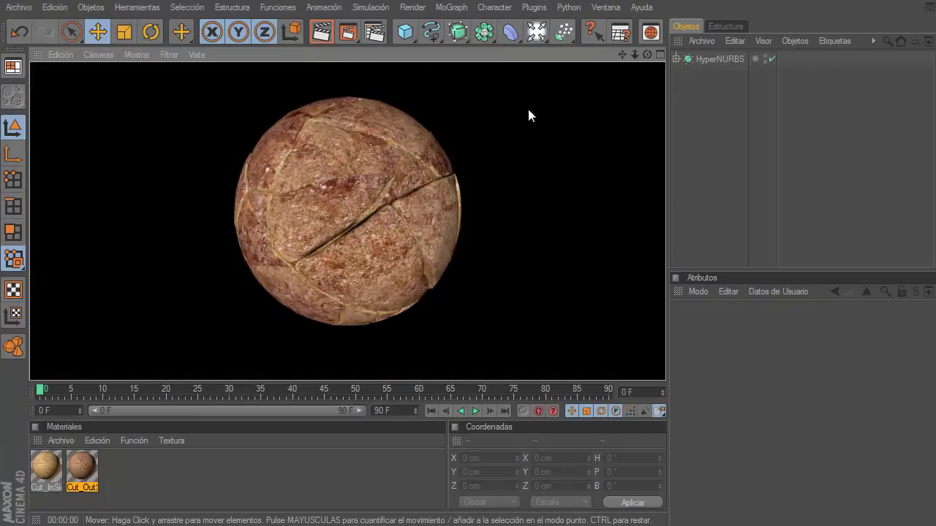
{"action": "left_click", "coordinate": [695, 136]}
{"action": "mouse_move", "coordinate": [634, 58]}
{"action": "left_mouse_down"}
{"action": "mouse_move", "coordinate": [430, 319]}
{"action": "mouse_move", "coordinate": [450, 315]}
{"action": "left_mouse_up"}
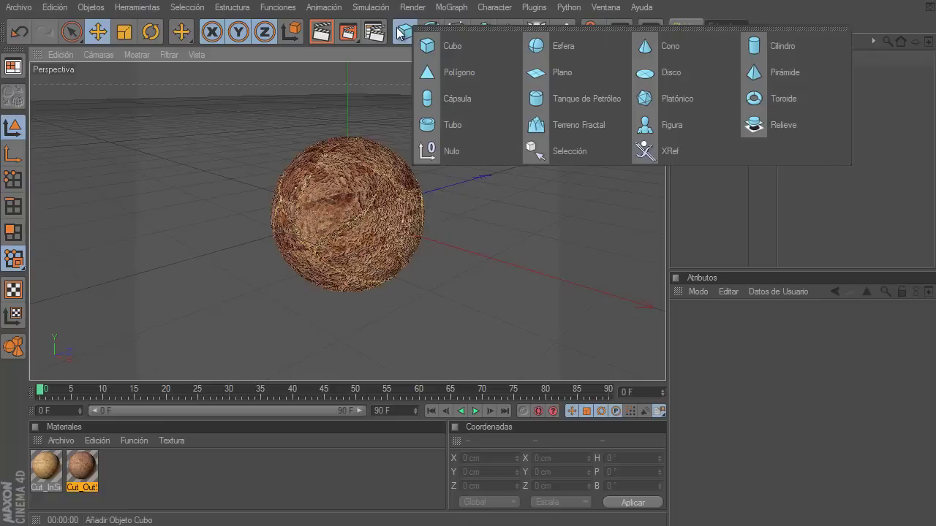
Add a Plano object and move it down beneath the sphere
{"action": "left_click_drag", "start_coordinate": [399, 34], "coordinate": [568, 76]}
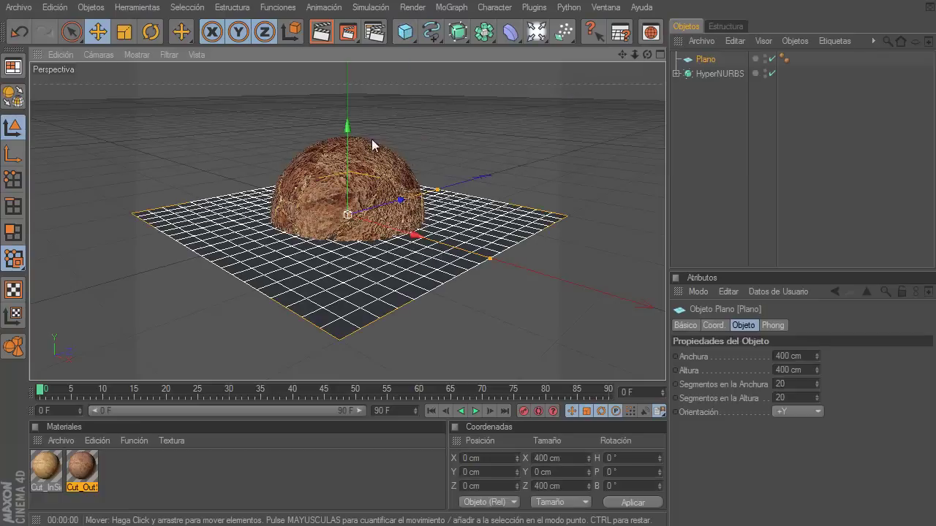
{"action": "left_click_drag", "start_coordinate": [349, 125], "coordinate": [348, 130]}
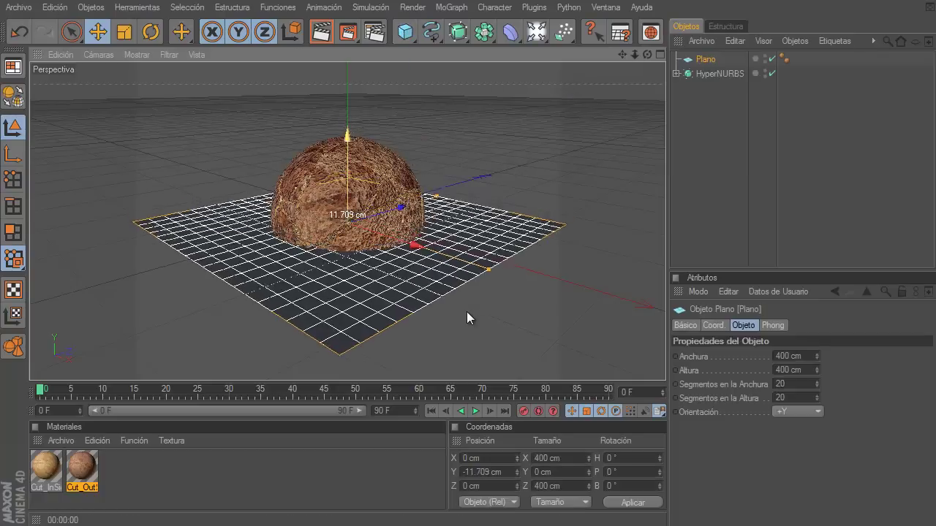
{"action": "left_click", "coordinate": [349, 130]}
In the four-view layout, place the plane at Y -101.463 cm and stretch it to about 5056 × 3312 cm
{"action": "left_click", "coordinate": [659, 54]}
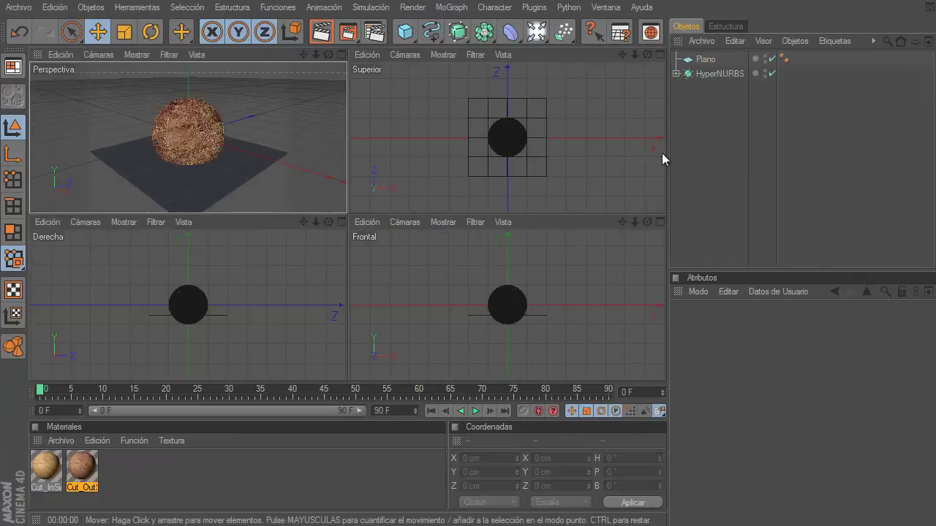
{"action": "left_click", "coordinate": [472, 310]}
{"action": "scroll", "coordinate": [512, 307], "scroll_direction": "up", "scroll_amount": 2}
{"action": "scroll", "coordinate": [474, 306], "scroll_direction": "up", "scroll_amount": 3}
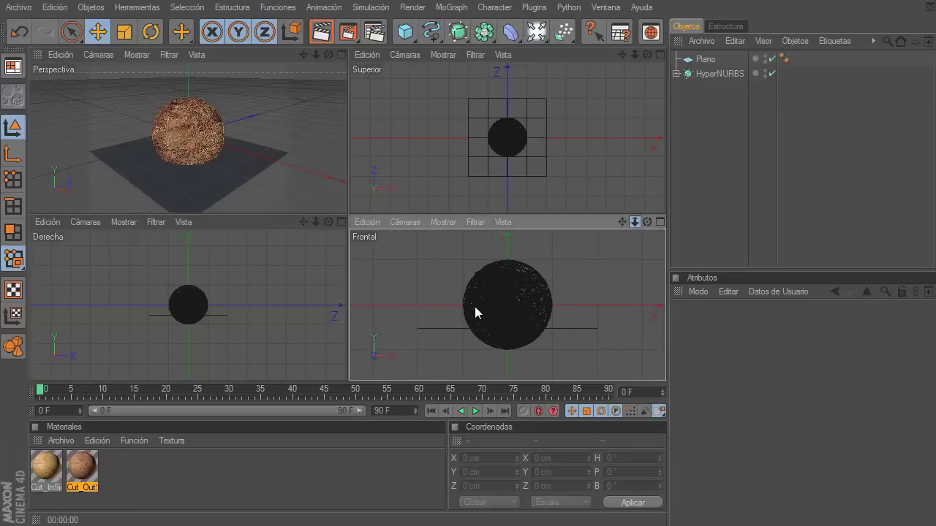
{"action": "left_click", "coordinate": [707, 59]}
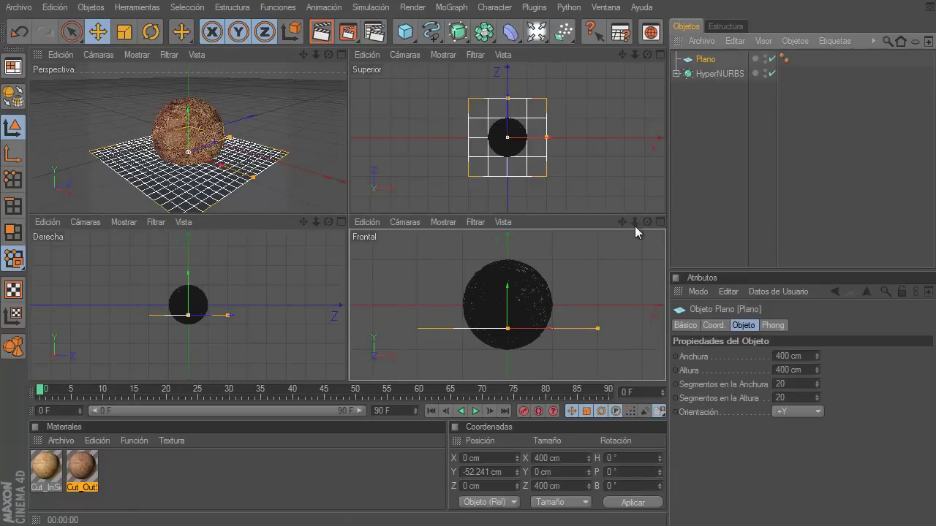
{"action": "scroll", "coordinate": [468, 310], "scroll_direction": "up", "scroll_amount": 2}
{"action": "left_click_drag", "start_coordinate": [625, 219], "coordinate": [466, 311]}
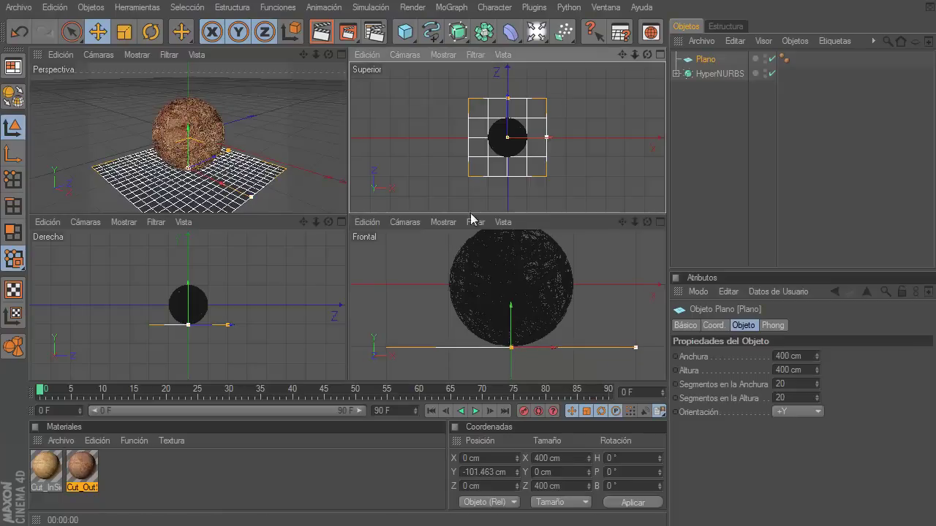
{"action": "left_click_drag", "start_coordinate": [546, 136], "coordinate": [546, 140]}
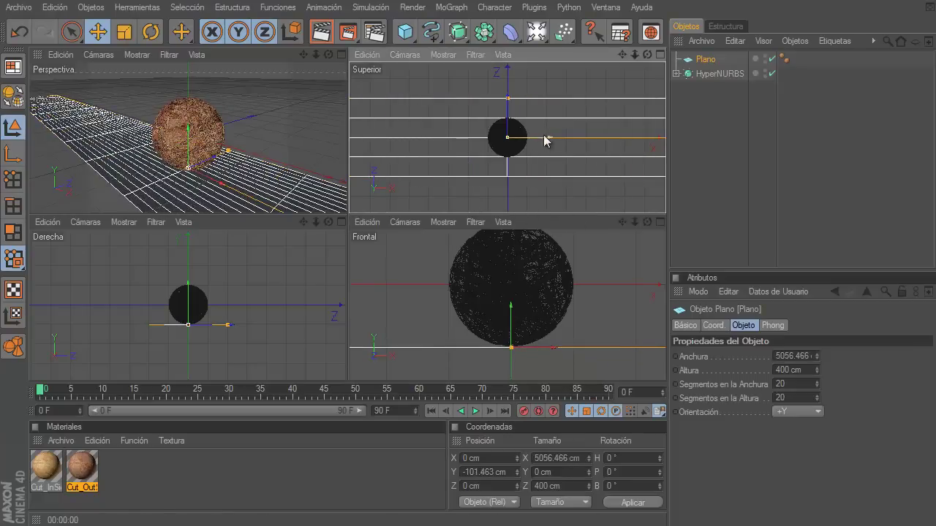
{"action": "mouse_move", "coordinate": [510, 100]}
{"action": "left_mouse_down"}
{"action": "mouse_move", "coordinate": [469, 202]}
{"action": "mouse_move", "coordinate": [470, 172]}
{"action": "left_mouse_up"}
Return to a single perspective view and create a default material Mat beside Cut_InSide and Cut_OutSide
{"action": "left_click", "coordinate": [342, 54]}
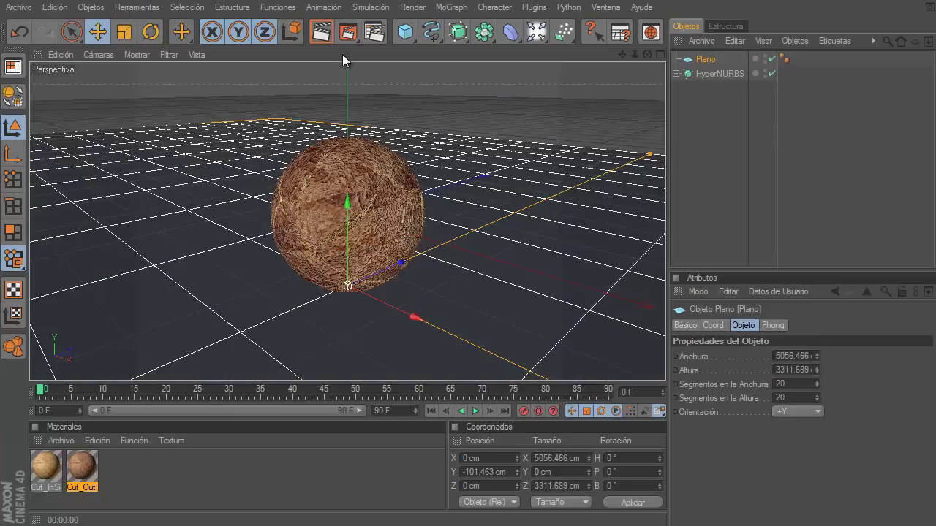
{"action": "double_click", "coordinate": [128, 481]}
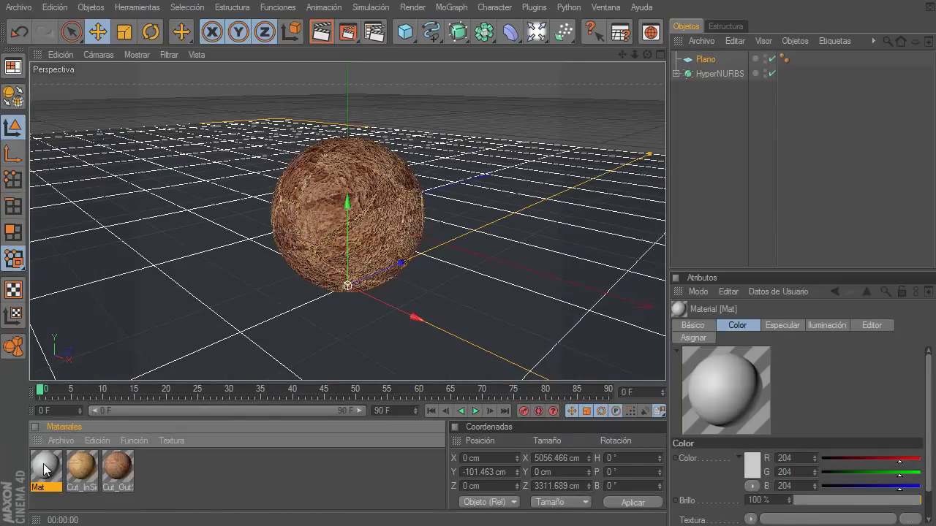
{"action": "double_click", "coordinate": [43, 464]}
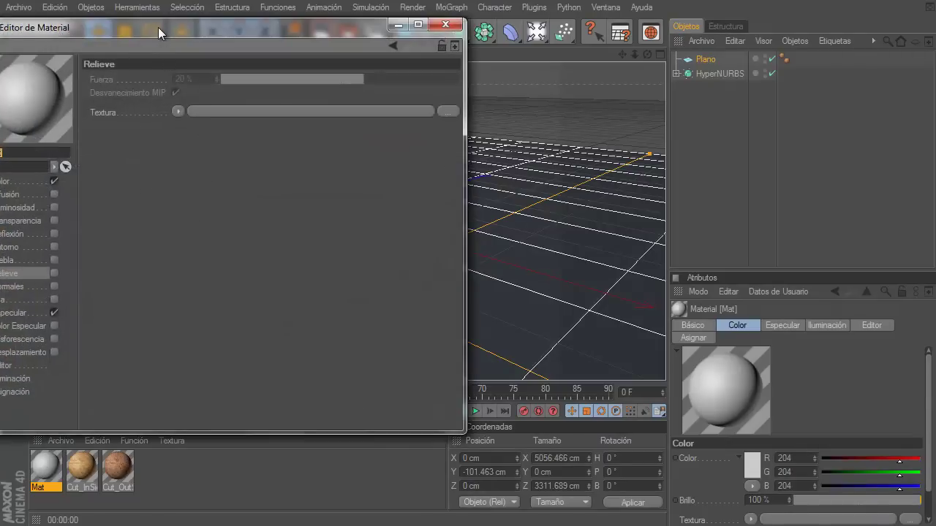
{"action": "left_click_drag", "start_coordinate": [157, 27], "coordinate": [244, 29]}
{"action": "left_click", "coordinate": [532, 24]}
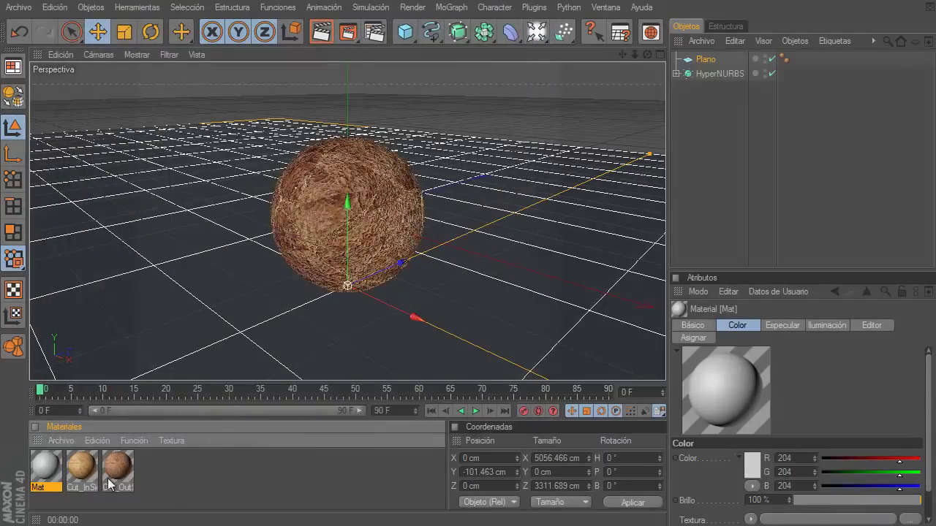
{"action": "key", "text": "Delete"}
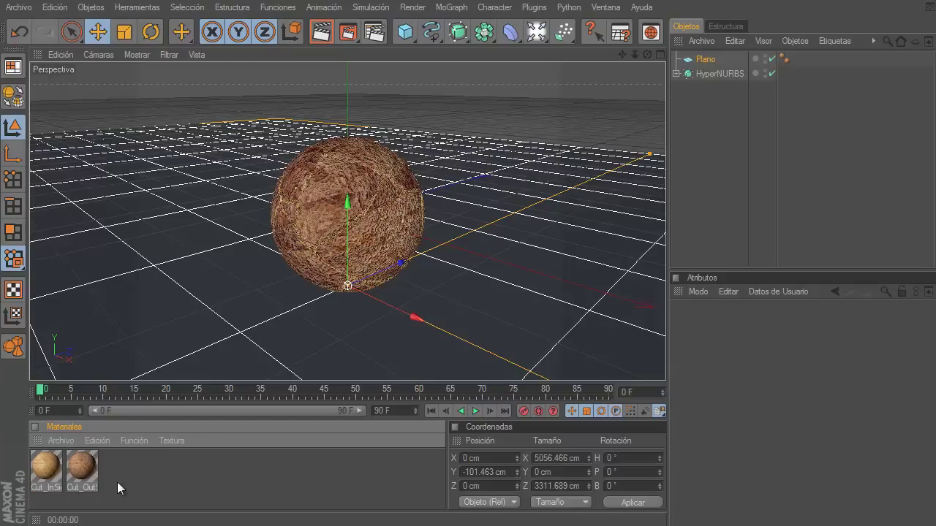
{"action": "double_click", "coordinate": [160, 473]}
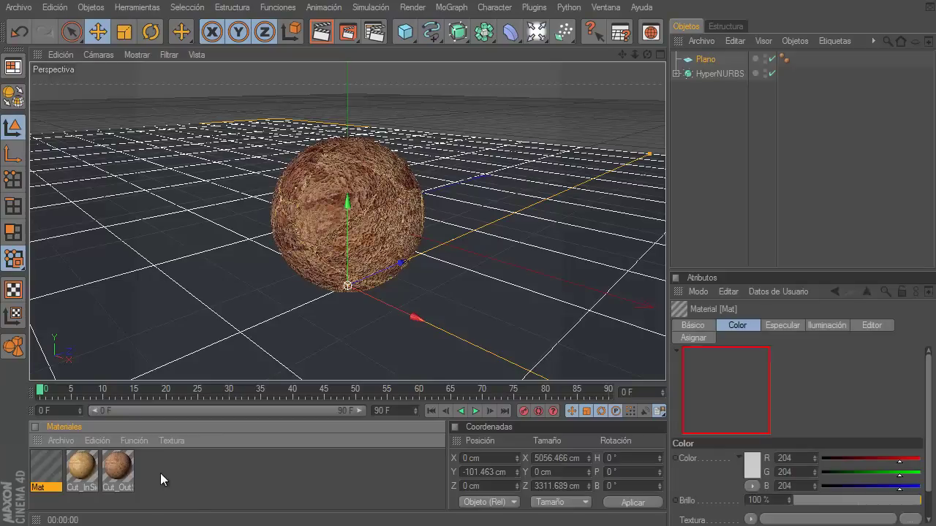
Load 1.jpg as Mat's colour texture and turn off the specular channel
{"action": "double_click", "coordinate": [47, 466]}
{"action": "mouse_move", "coordinate": [153, 15]}
{"action": "left_mouse_down"}
{"action": "mouse_move", "coordinate": [265, 29]}
{"action": "mouse_move", "coordinate": [311, 16]}
{"action": "left_mouse_up"}
{"action": "left_click", "coordinate": [182, 171]}
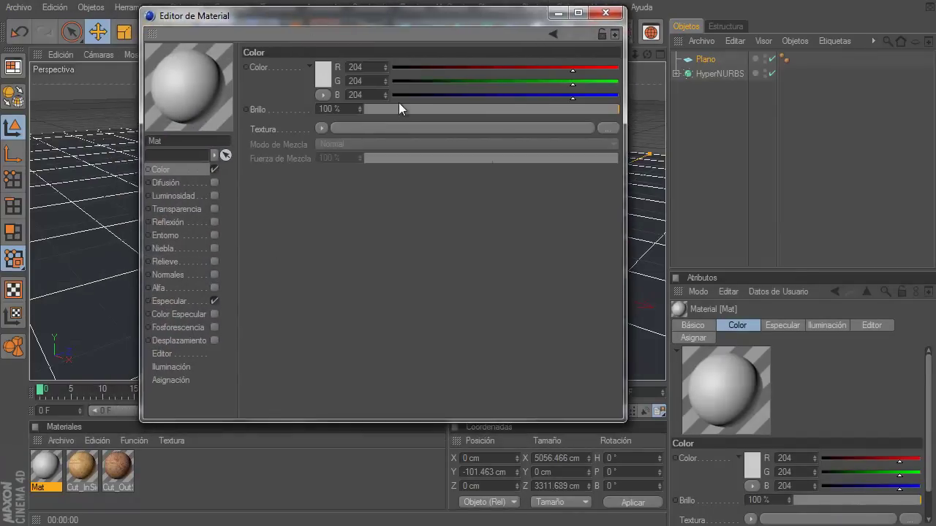
{"action": "left_click", "coordinate": [373, 130]}
{"action": "left_click", "coordinate": [324, 143]}
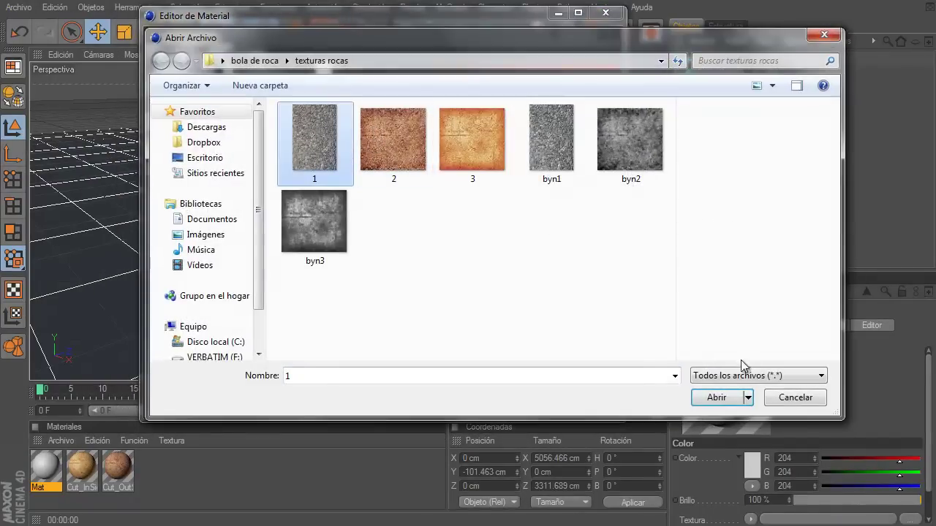
{"action": "left_click", "coordinate": [713, 399]}
{"action": "left_click", "coordinate": [588, 369]}
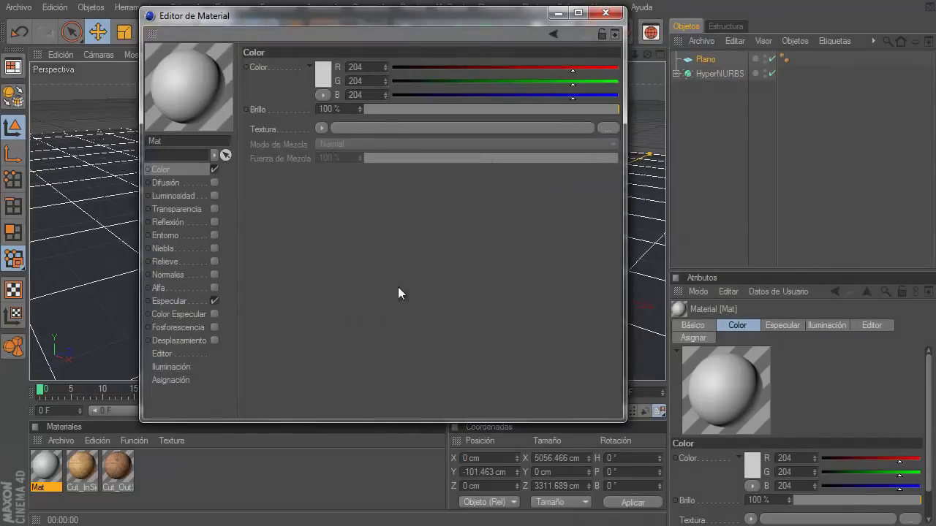
{"action": "left_click", "coordinate": [214, 301]}
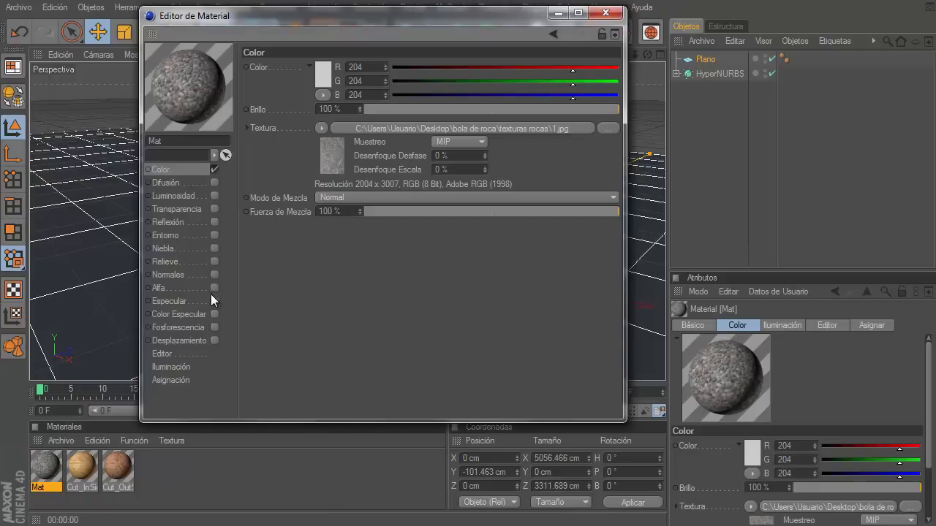
Enable displacement with byn1.jpg at 28% strength and apply Mat to the Plano
{"action": "left_click", "coordinate": [214, 340]}
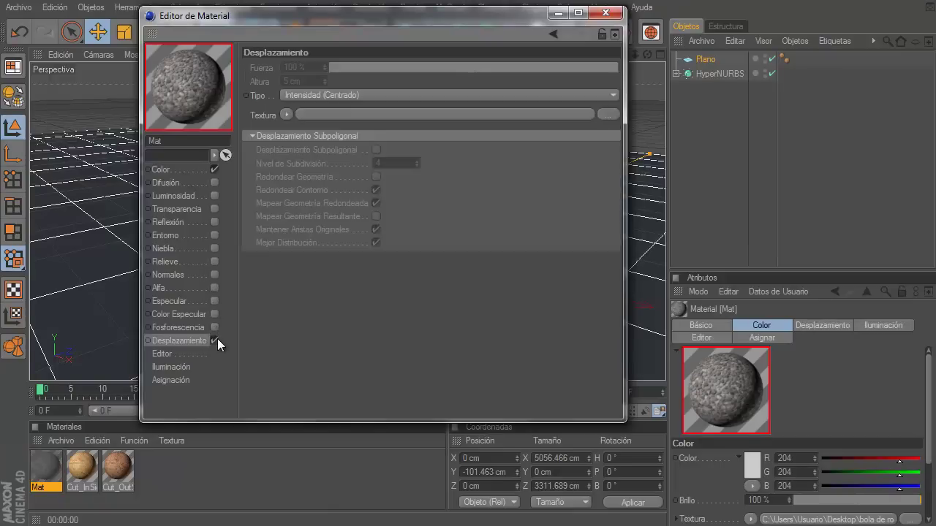
{"action": "left_click", "coordinate": [314, 117]}
{"action": "left_click", "coordinate": [315, 141]}
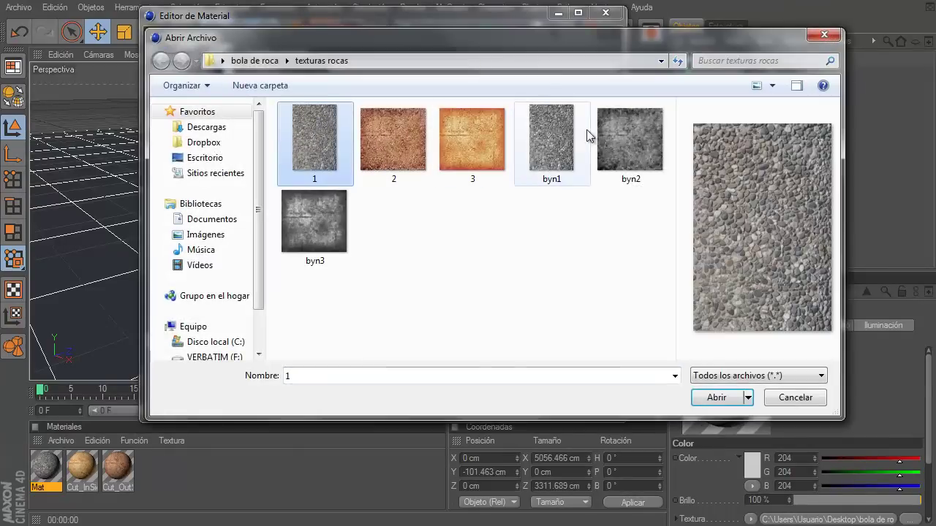
{"action": "left_click", "coordinate": [556, 142]}
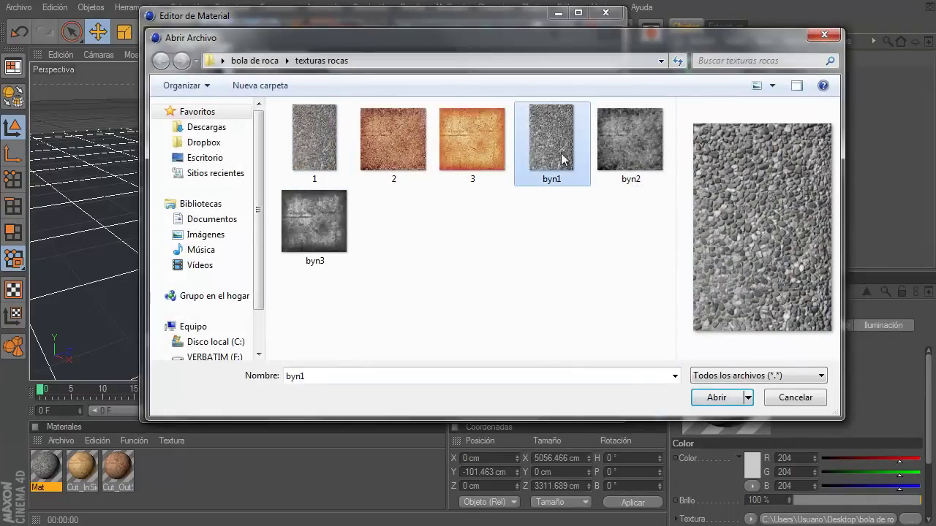
{"action": "left_click", "coordinate": [729, 402]}
{"action": "left_click", "coordinate": [584, 370]}
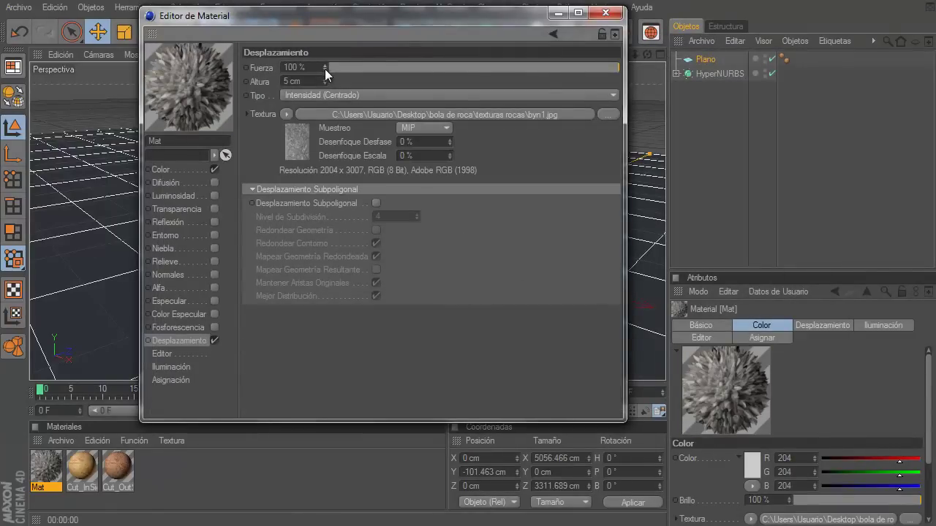
{"action": "left_click", "coordinate": [524, 68]}
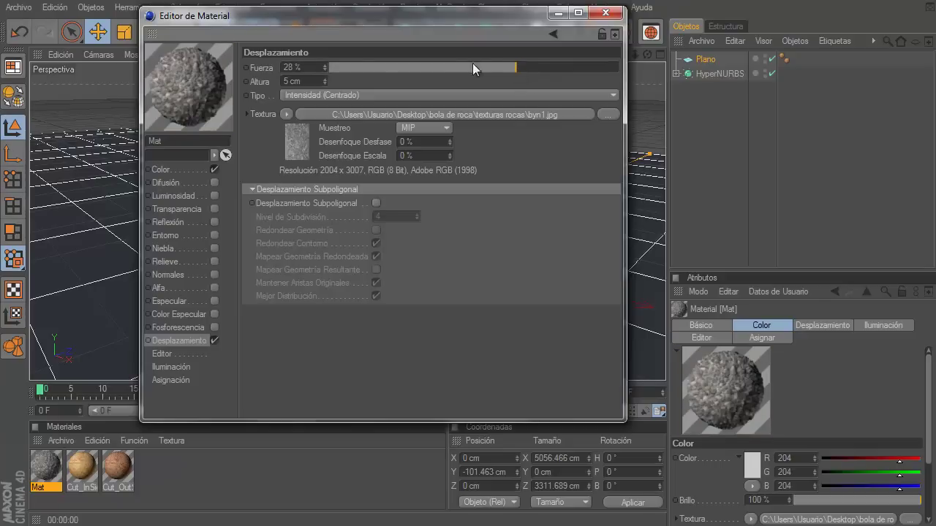
{"action": "left_click", "coordinate": [605, 13]}
{"action": "left_click_drag", "start_coordinate": [50, 476], "coordinate": [706, 62]}
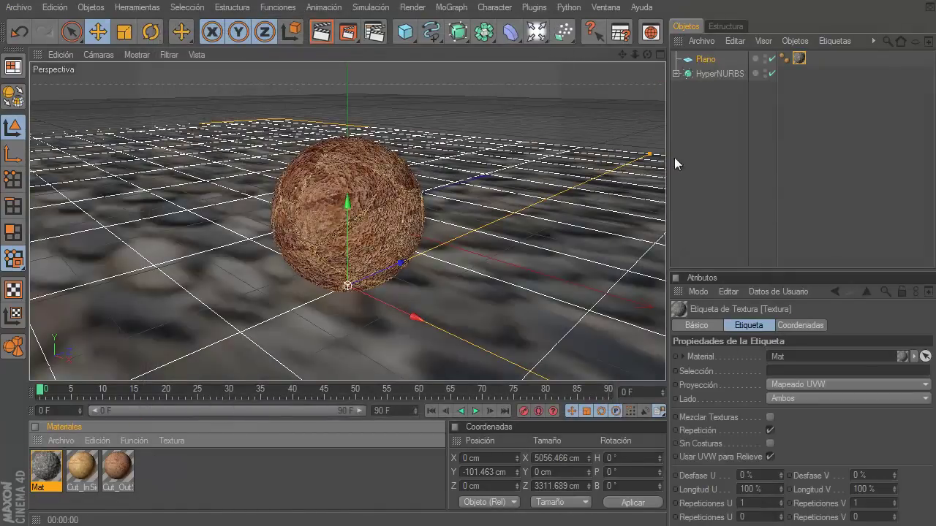
Set the plane's texture tag to Cúbica projection with U and V repetitions of 0.15
{"action": "left_click", "coordinate": [790, 385]}
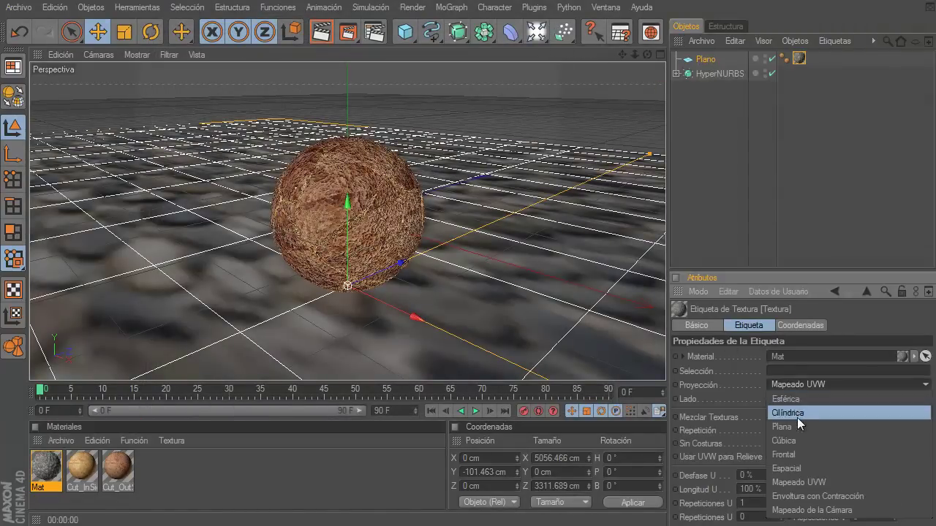
{"action": "left_click", "coordinate": [793, 439]}
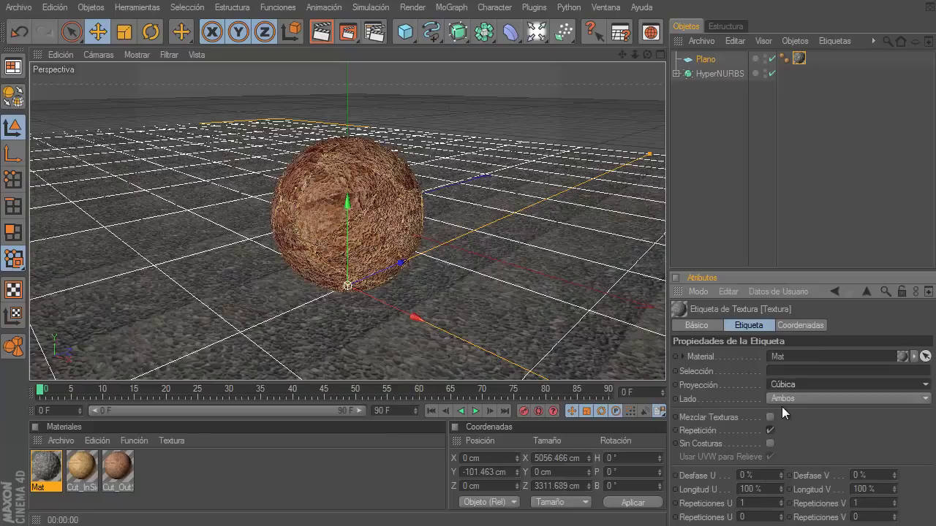
{"action": "mouse_move", "coordinate": [782, 504]}
{"action": "left_mouse_down"}
{"action": "mouse_move", "coordinate": [786, 516]}
{"action": "mouse_move", "coordinate": [783, 508]}
{"action": "left_mouse_up"}
{"action": "type", "text": "0.17"}
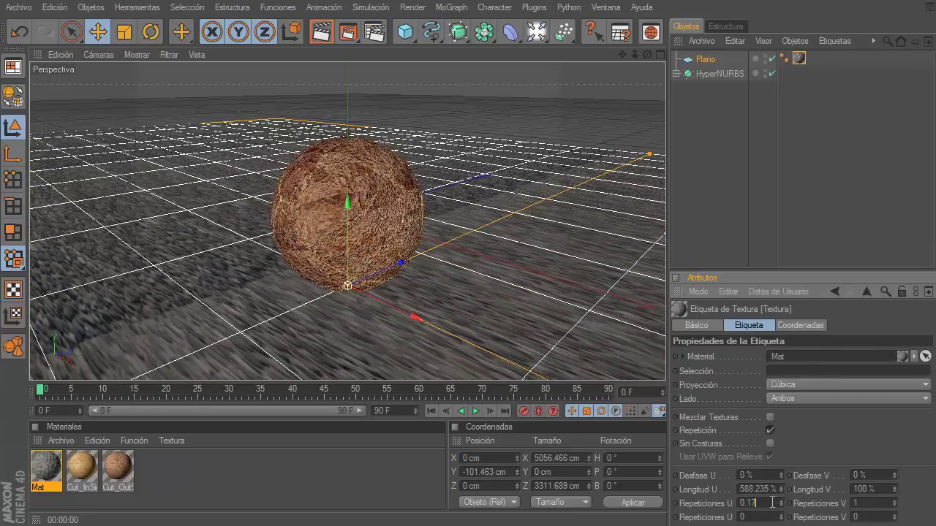
{"action": "double_click", "coordinate": [772, 502]}
{"action": "type", "text": "0"}
{"action": "left_click", "coordinate": [875, 501]}
{"action": "type", "text": "0"}
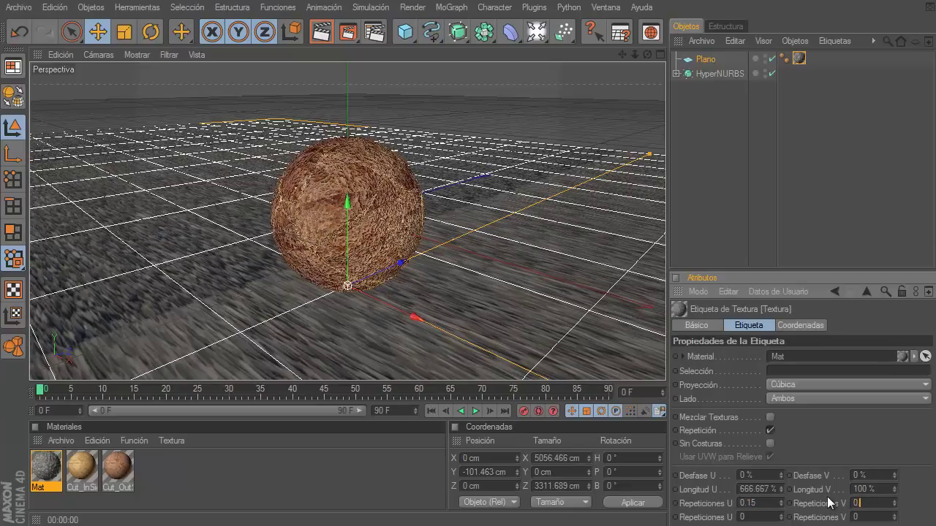
{"action": "type", "text": ".15"}
{"action": "key", "text": "Return"}
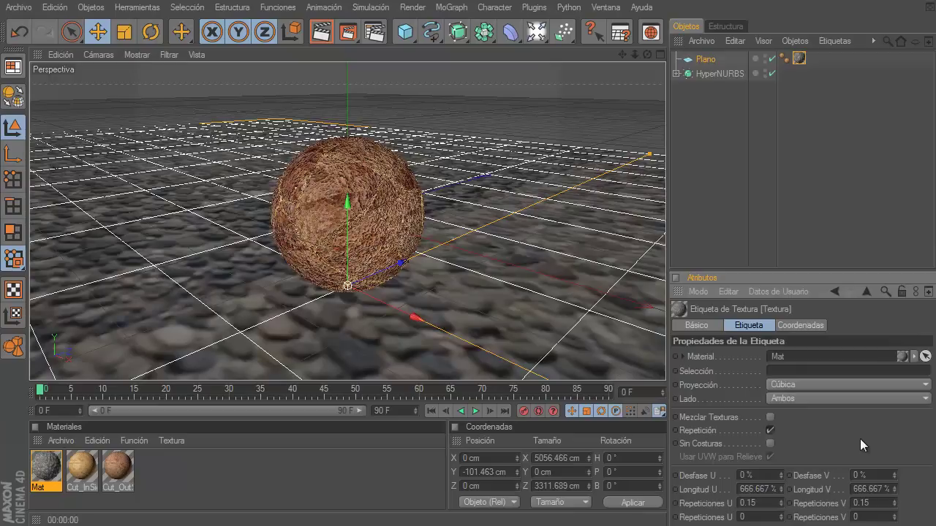
Render the view and orbit closer to the sphere to inspect the cobblestone floor
{"action": "left_click", "coordinate": [331, 31]}
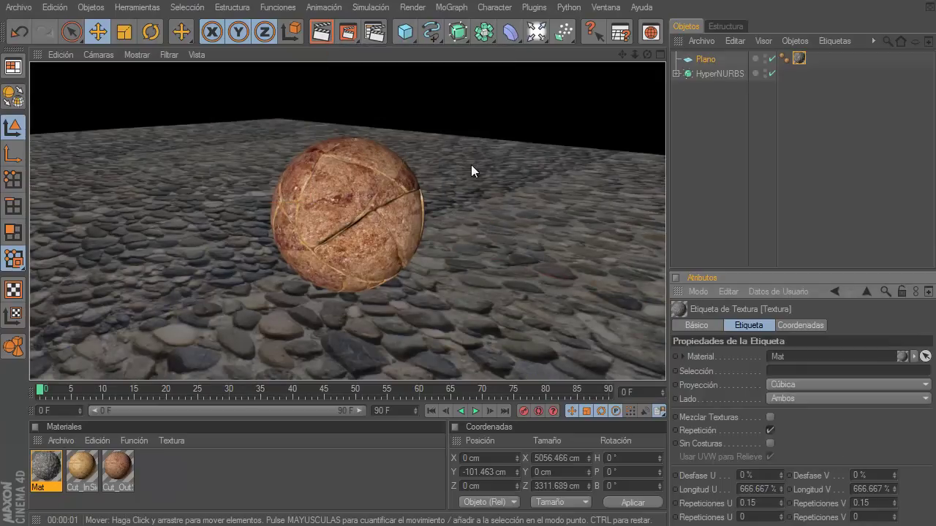
{"action": "mouse_move", "coordinate": [647, 54]}
{"action": "left_mouse_down"}
{"action": "mouse_move", "coordinate": [460, 316]}
{"action": "mouse_move", "coordinate": [501, 308]}
{"action": "left_mouse_up"}
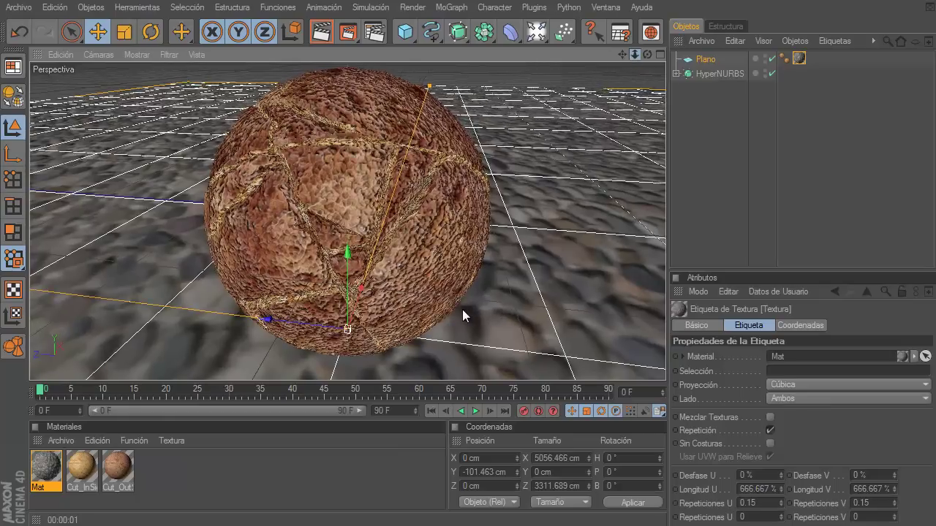
{"action": "left_click_drag", "start_coordinate": [634, 54], "coordinate": [467, 309]}
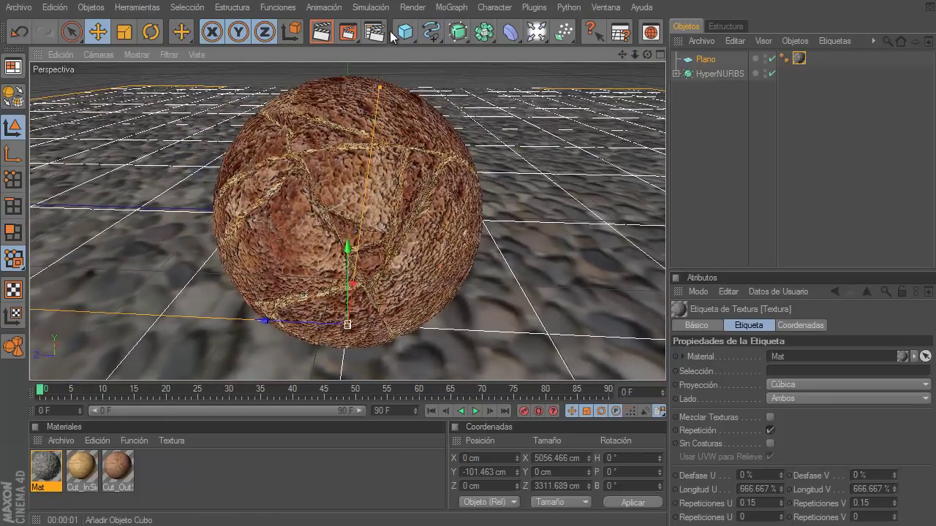
Add the Global Illumination effect in Render Settings
{"action": "left_click", "coordinate": [372, 36]}
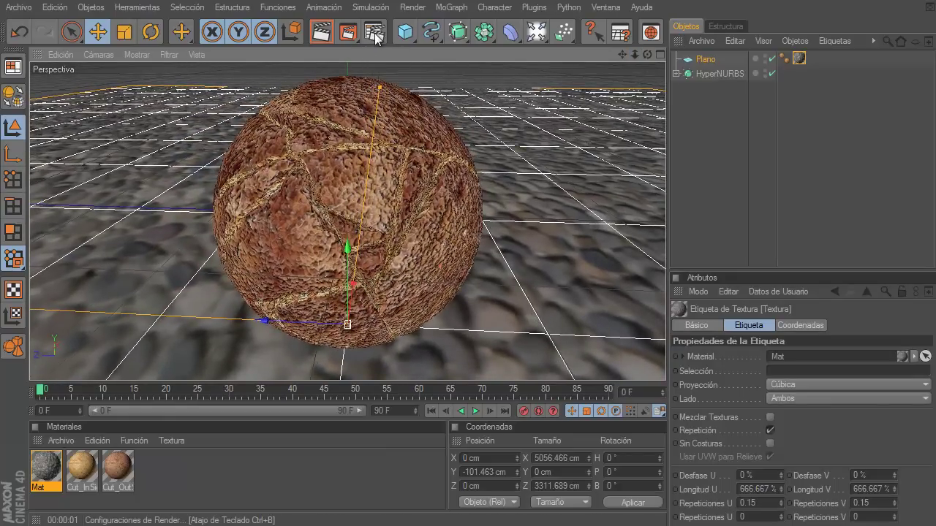
{"action": "left_click_drag", "start_coordinate": [329, 1], "coordinate": [332, 59]}
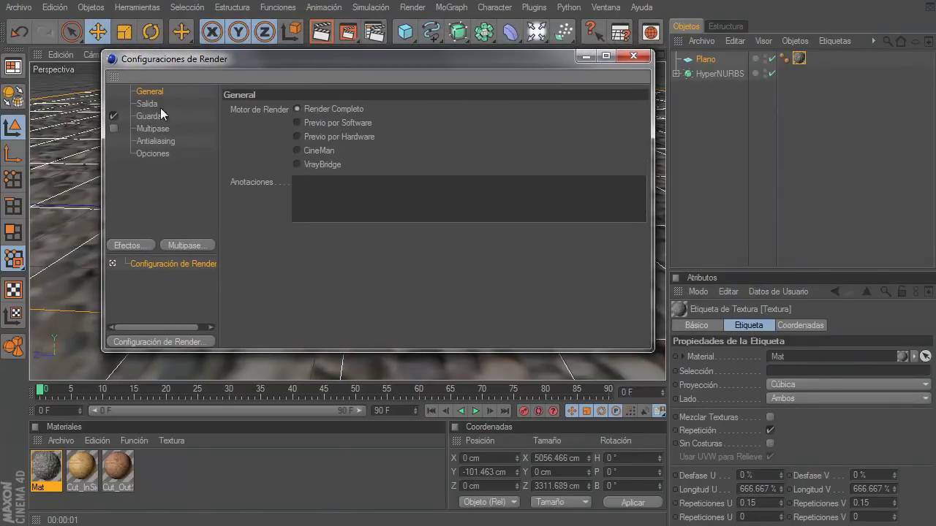
{"action": "left_click_drag", "start_coordinate": [226, 61], "coordinate": [235, 12]}
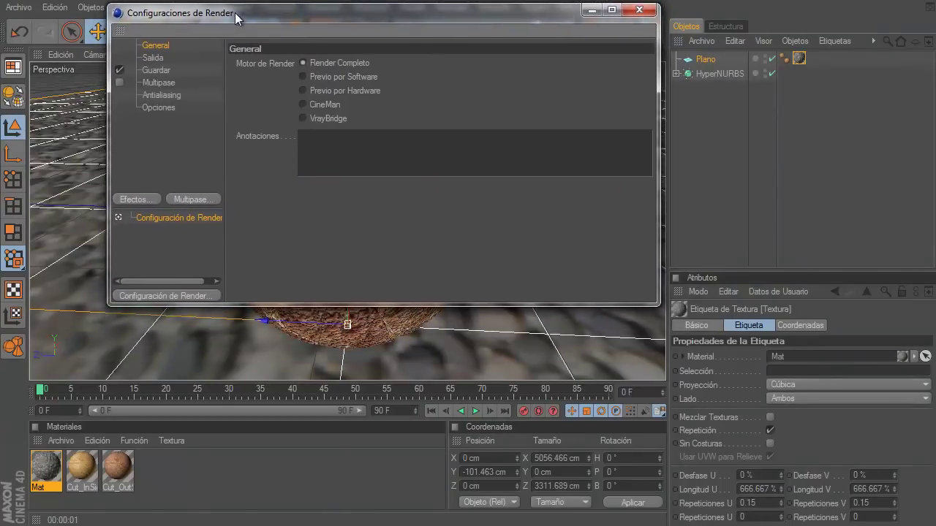
{"action": "left_click", "coordinate": [146, 197]}
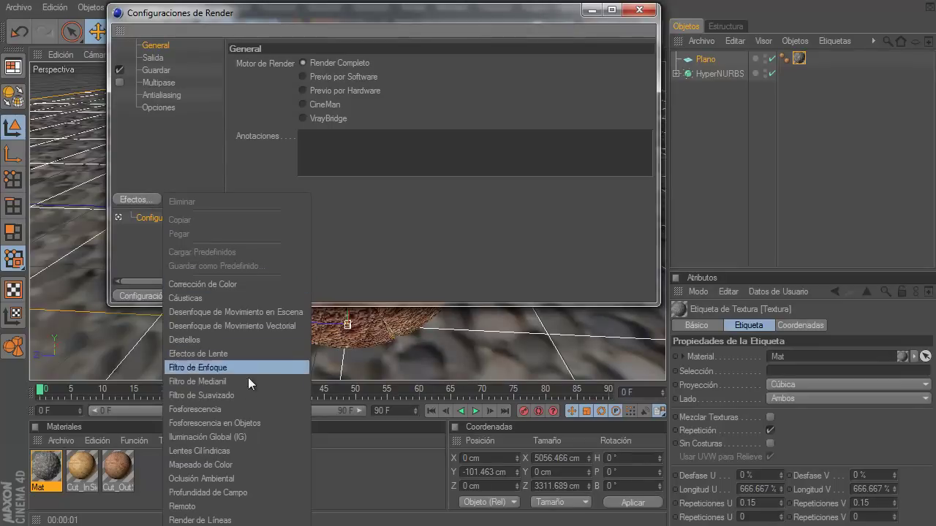
{"action": "left_click", "coordinate": [245, 437]}
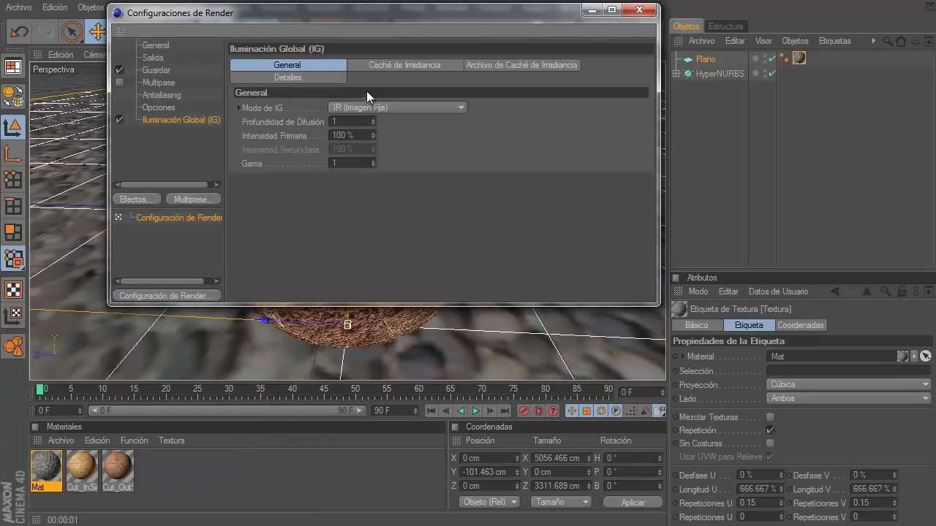
Set irradiance cache stochastic samples and record density to Bajo, then add Ambient Occlusion
{"action": "left_click", "coordinate": [400, 66]}
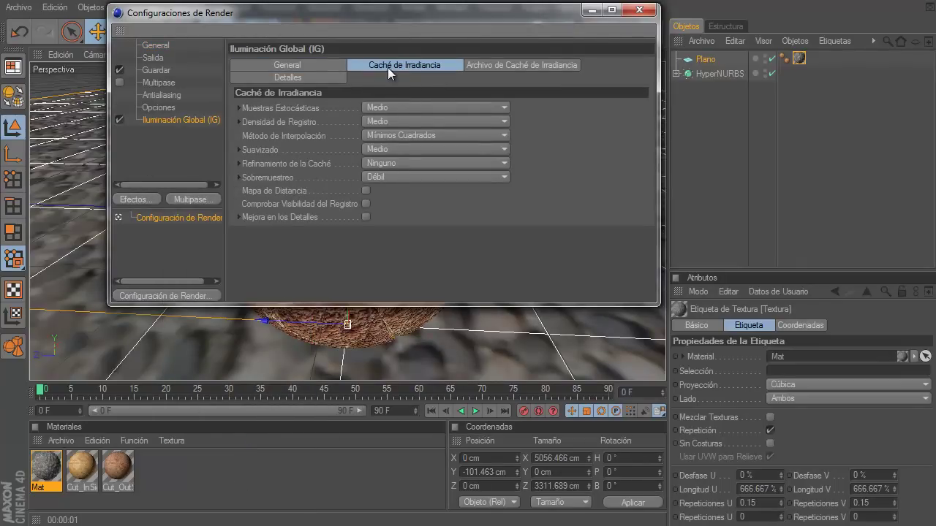
{"action": "left_click", "coordinate": [388, 108]}
{"action": "left_click", "coordinate": [380, 151]}
{"action": "left_click", "coordinate": [380, 123]}
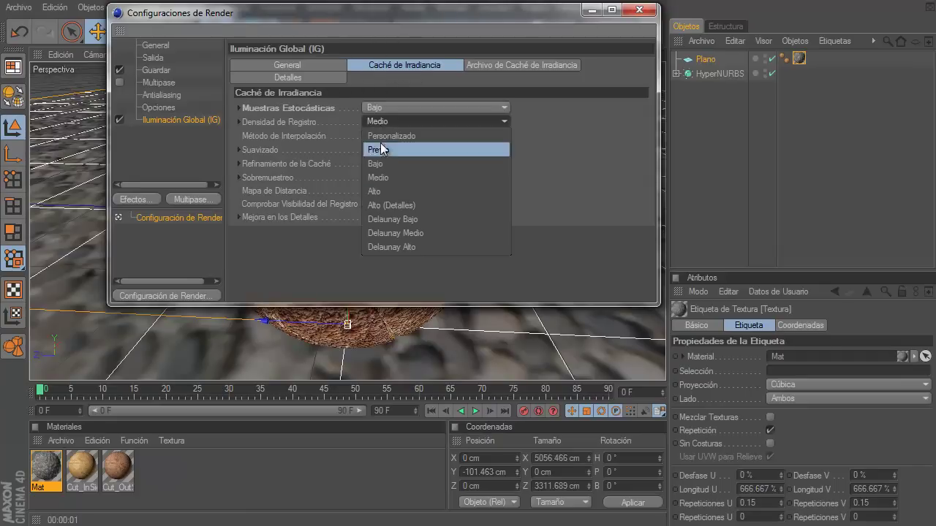
{"action": "left_click", "coordinate": [380, 163]}
{"action": "left_click", "coordinate": [141, 207]}
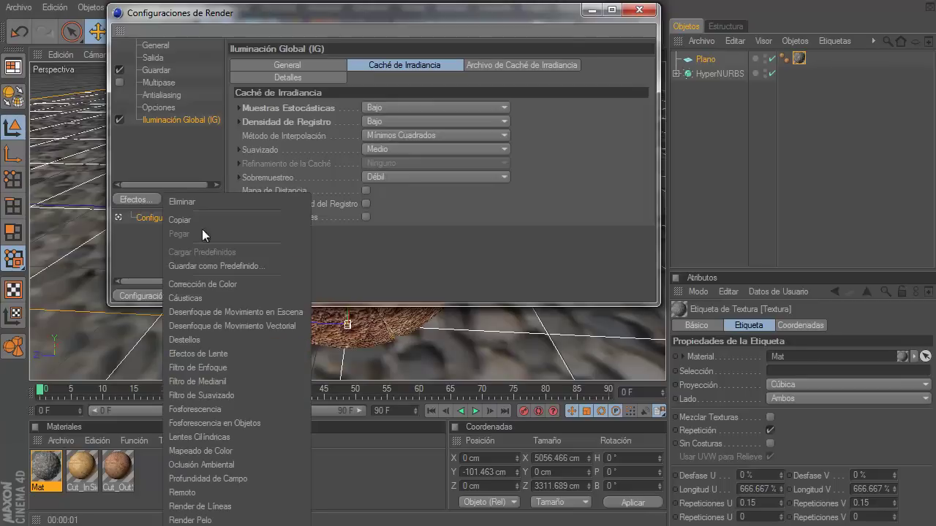
{"action": "left_click", "coordinate": [216, 465]}
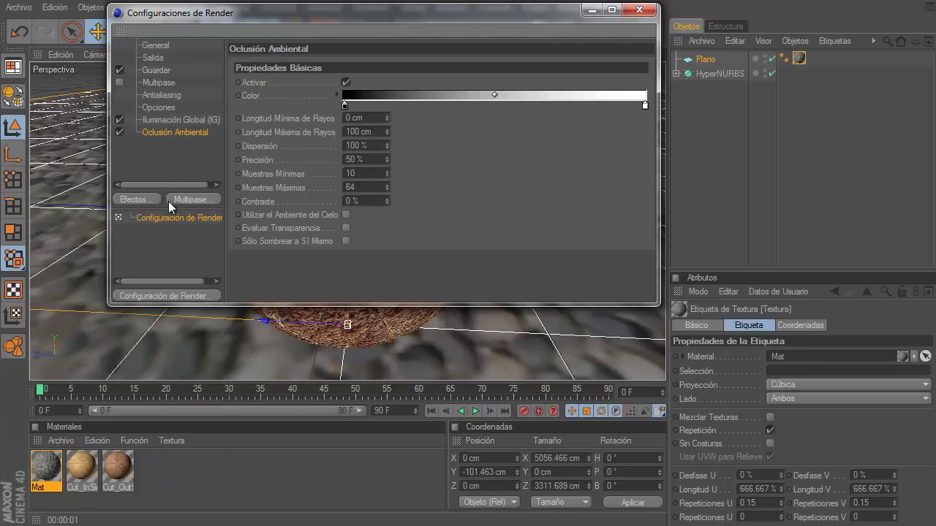
Set the render output width to 1280 and height to 720 pixels (HDTV 16:9)
{"action": "left_click", "coordinate": [153, 58]}
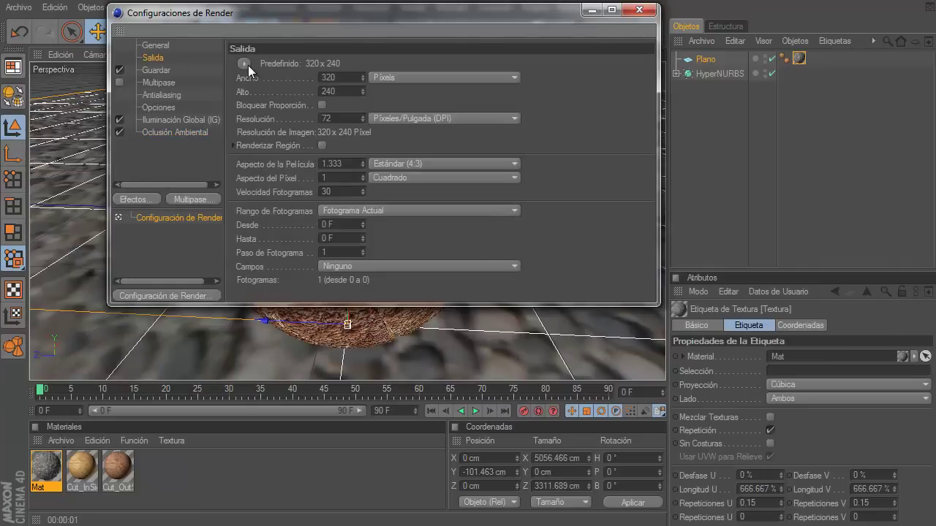
{"action": "left_click_drag", "start_coordinate": [345, 77], "coordinate": [235, 76]}
{"action": "type", "text": "12"}
{"action": "type", "text": "80"}
{"action": "key", "text": "Tab"}
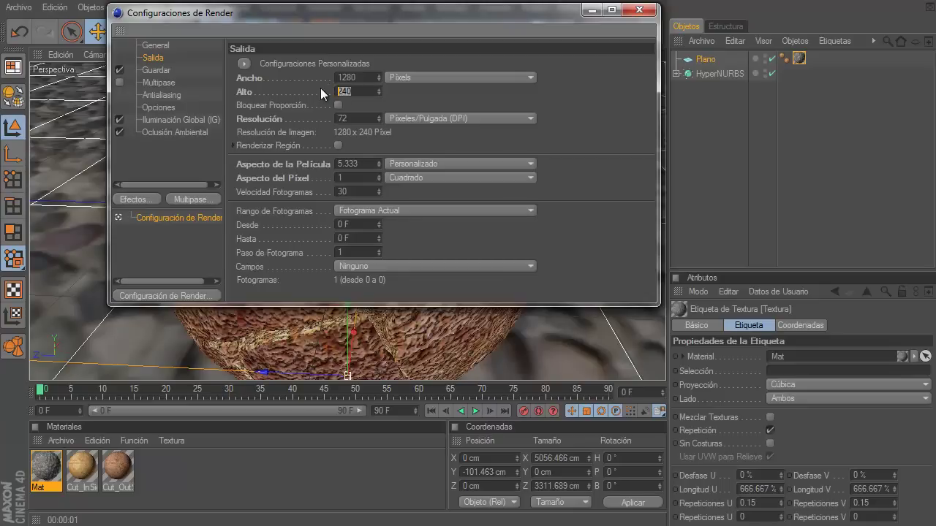
{"action": "type", "text": "20"}
{"action": "key", "text": "Return"}
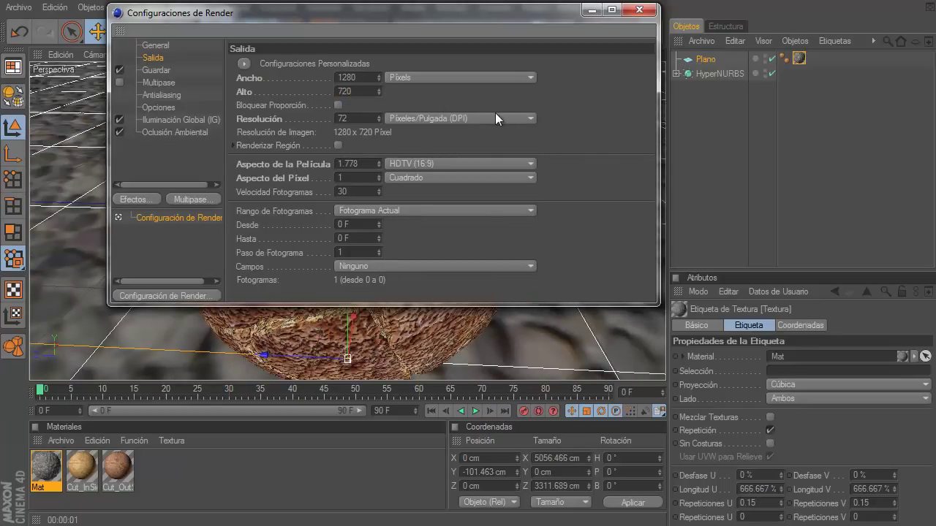
{"action": "left_click", "coordinate": [161, 70]}
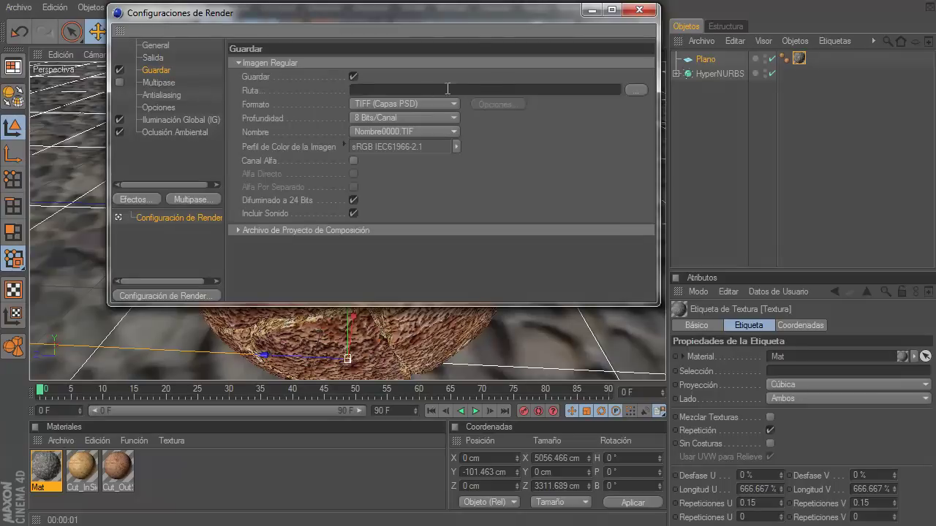
Set the render save path to a file named roca on the Desktop
{"action": "left_click", "coordinate": [636, 89]}
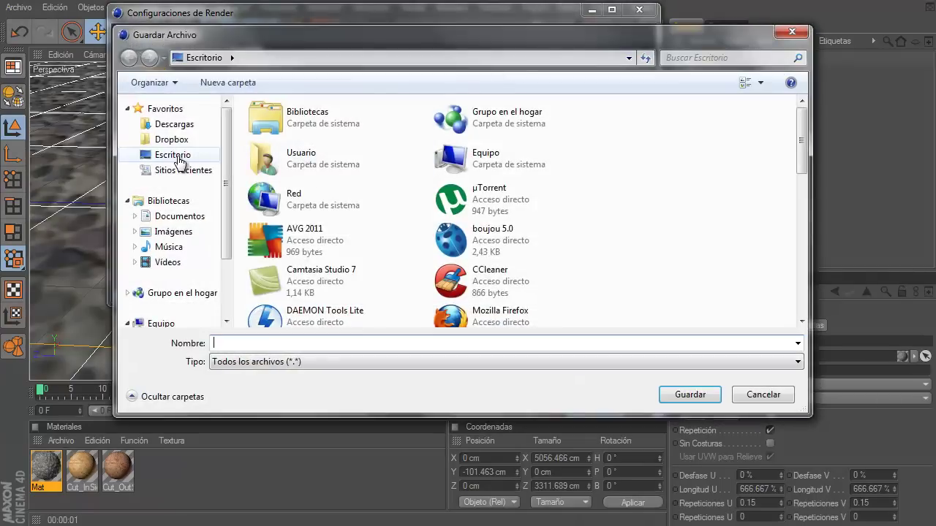
{"action": "left_click", "coordinate": [180, 156]}
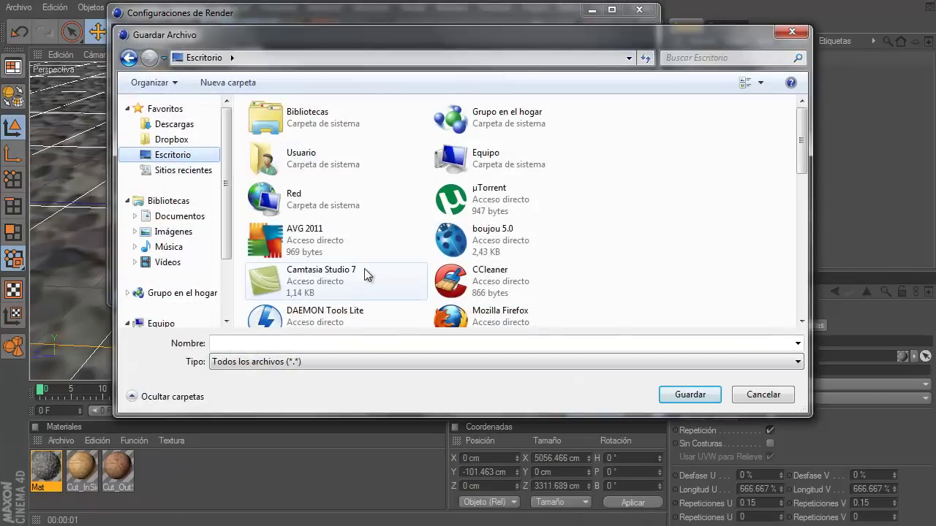
{"action": "left_click", "coordinate": [293, 344]}
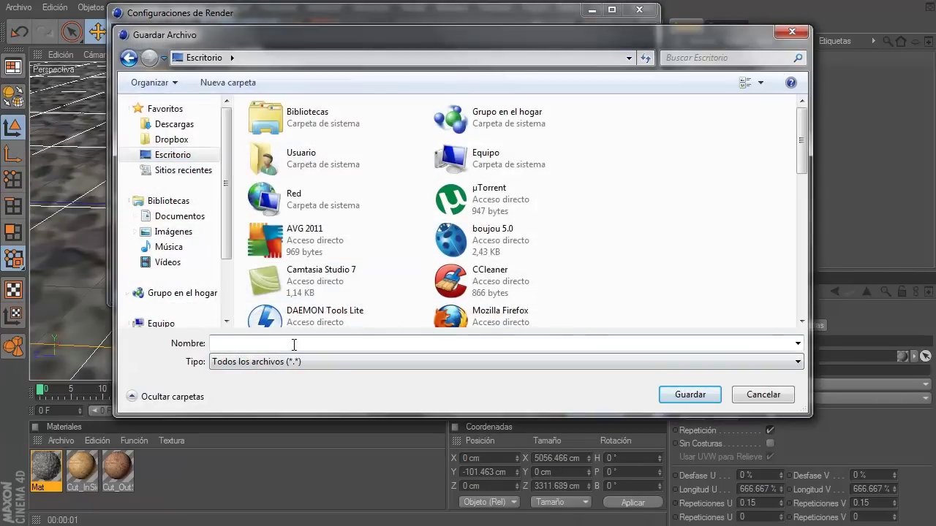
{"action": "type", "text": "roca"}
{"action": "left_click", "coordinate": [670, 394]}
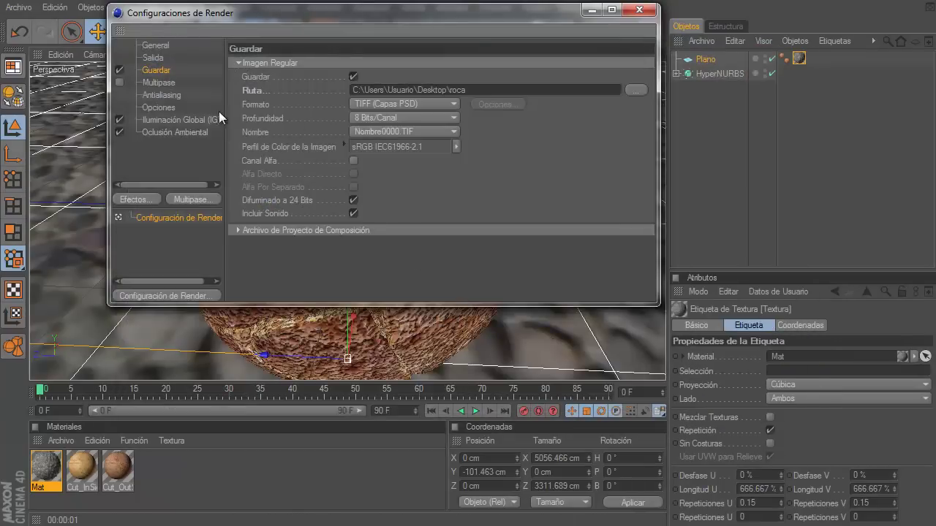
Choose Photoshop (PSD) format at 16 bits per channel and close Render Settings
{"action": "left_click", "coordinate": [391, 102]}
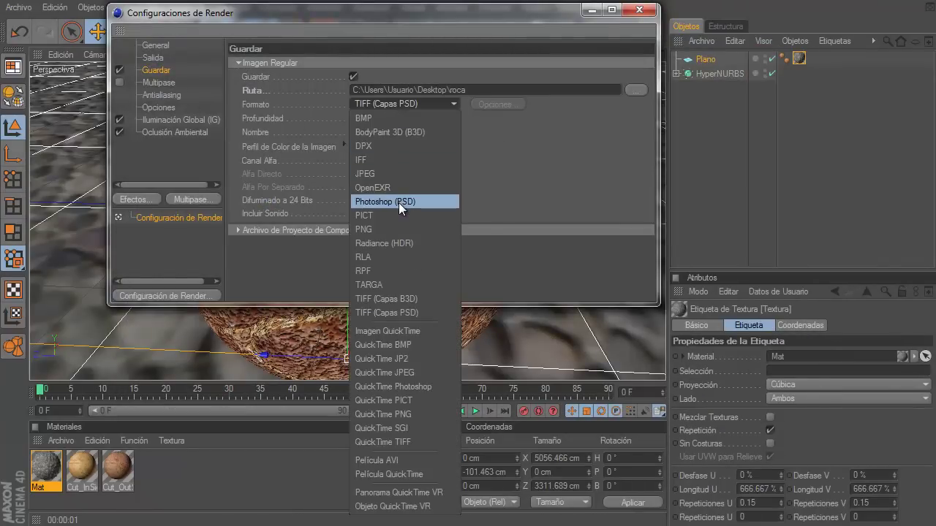
{"action": "left_click", "coordinate": [398, 203]}
{"action": "left_click", "coordinate": [428, 103]}
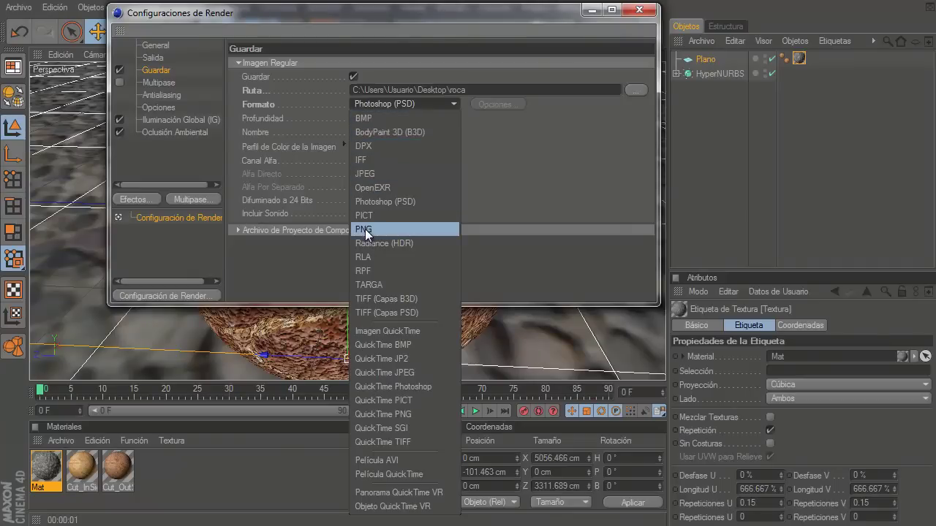
{"action": "left_click", "coordinate": [502, 176]}
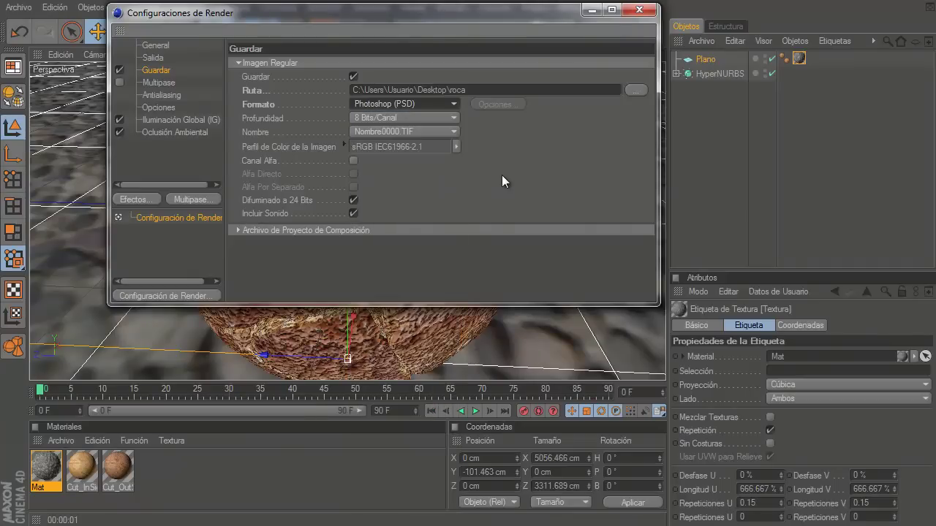
{"action": "left_click", "coordinate": [380, 117]}
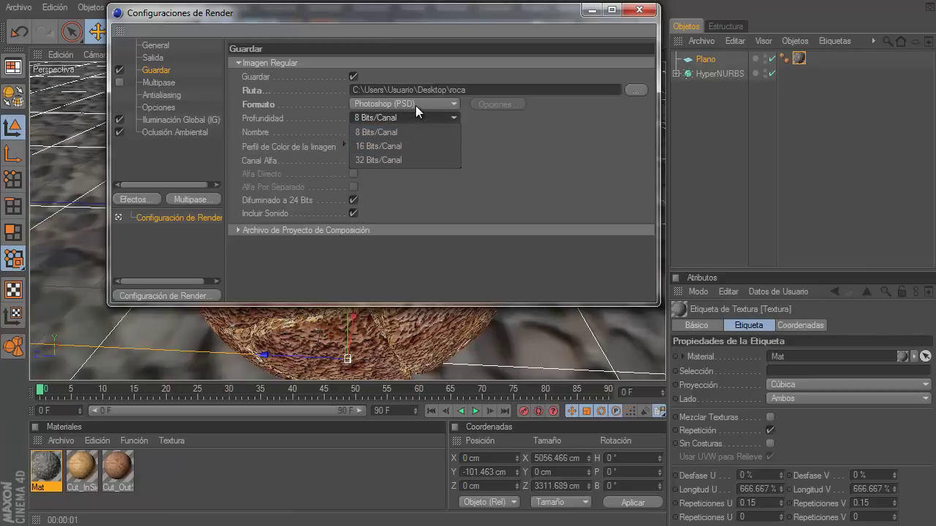
{"action": "left_click", "coordinate": [505, 182]}
{"action": "left_click", "coordinate": [380, 118]}
{"action": "left_click", "coordinate": [377, 146]}
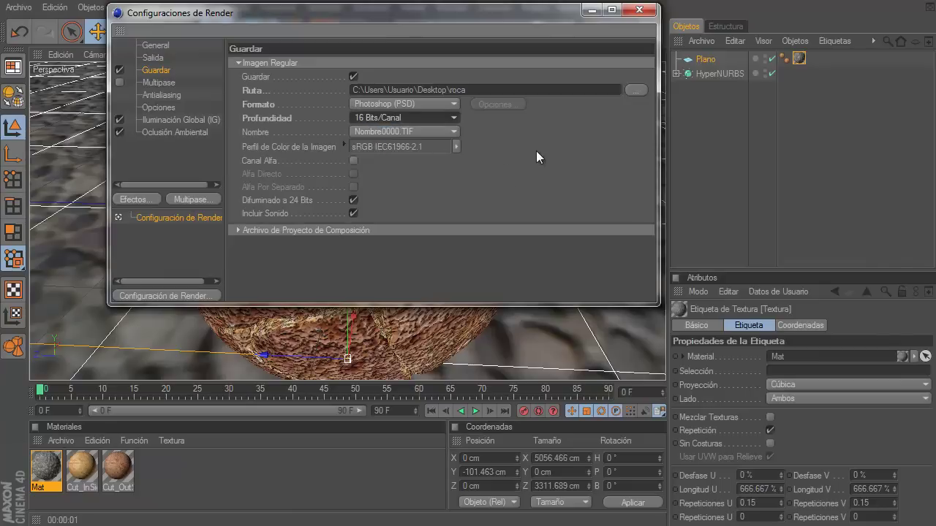
{"action": "left_click", "coordinate": [639, 10]}
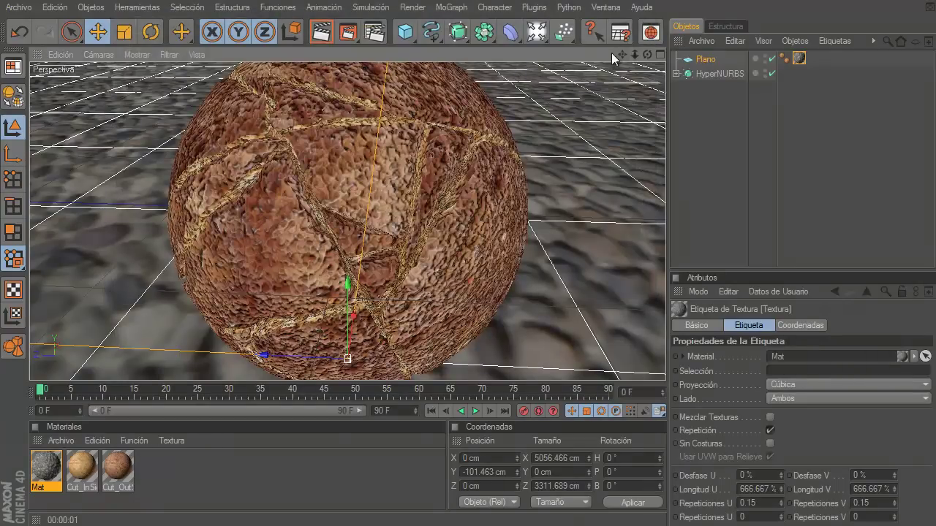
{"action": "left_click_drag", "start_coordinate": [634, 54], "coordinate": [462, 310]}
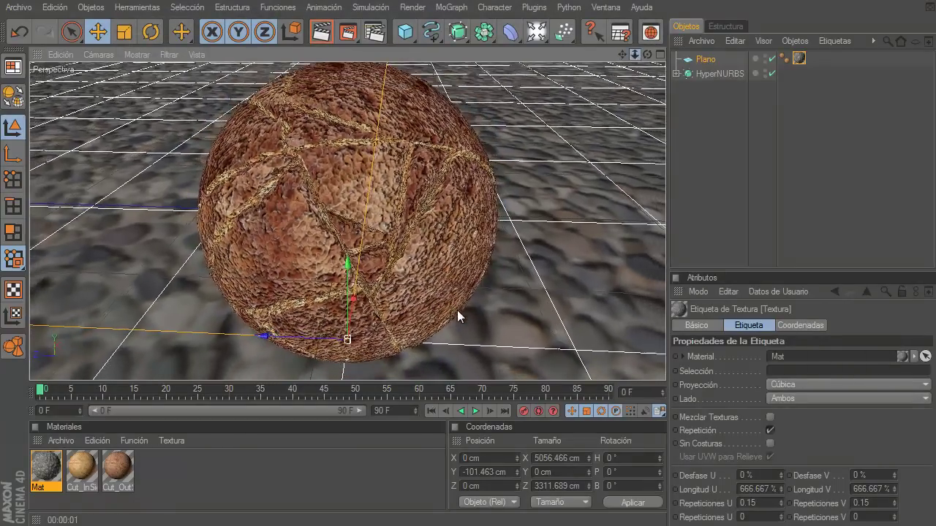
{"action": "left_click_drag", "start_coordinate": [620, 55], "coordinate": [466, 309]}
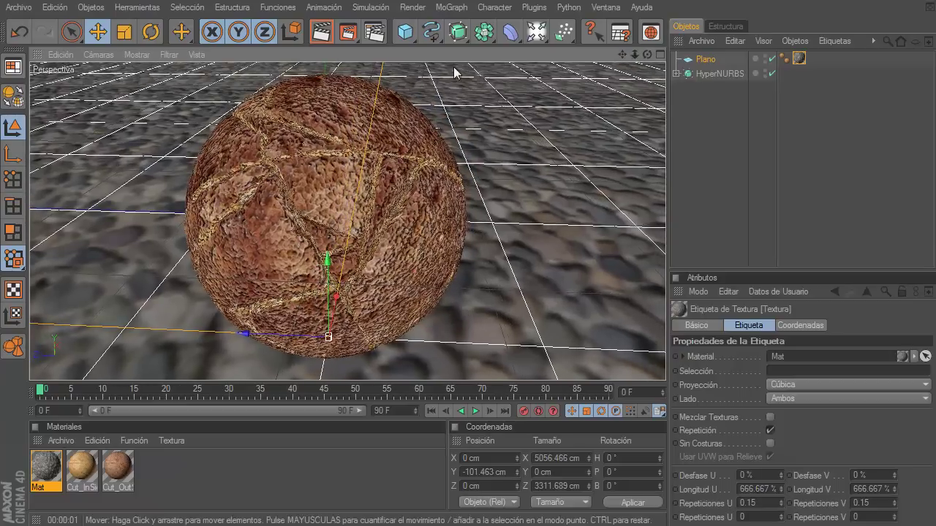
{"action": "left_click", "coordinate": [321, 33]}
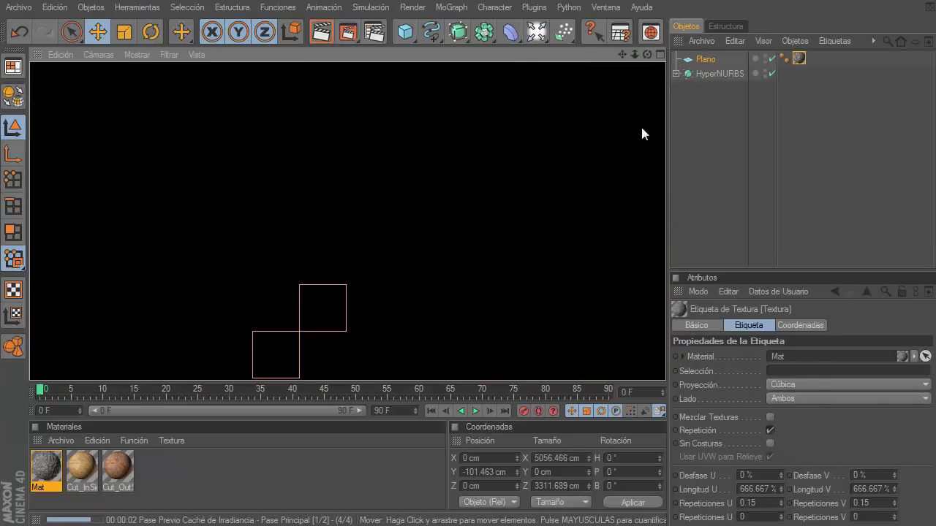
{"action": "left_click", "coordinate": [712, 131]}
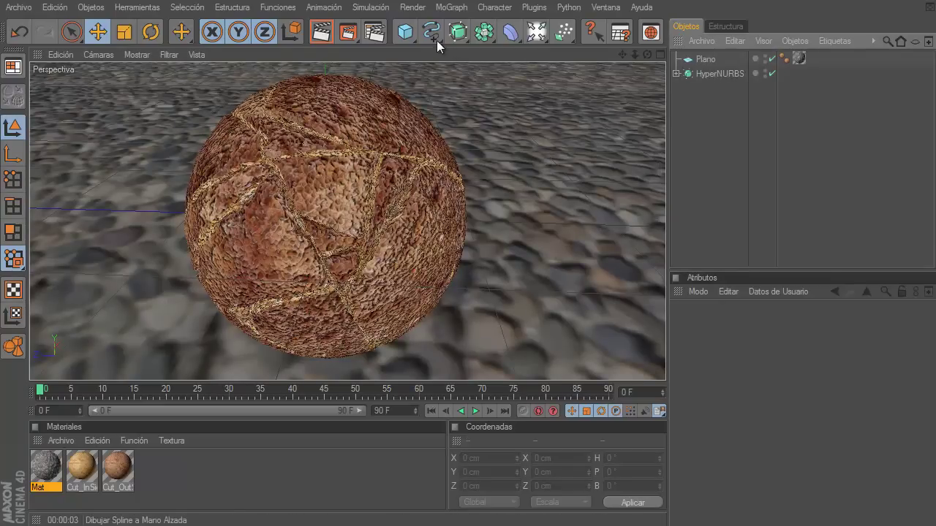
Add a Cielo sky object from the light objects flyout
{"action": "left_click", "coordinate": [538, 37]}
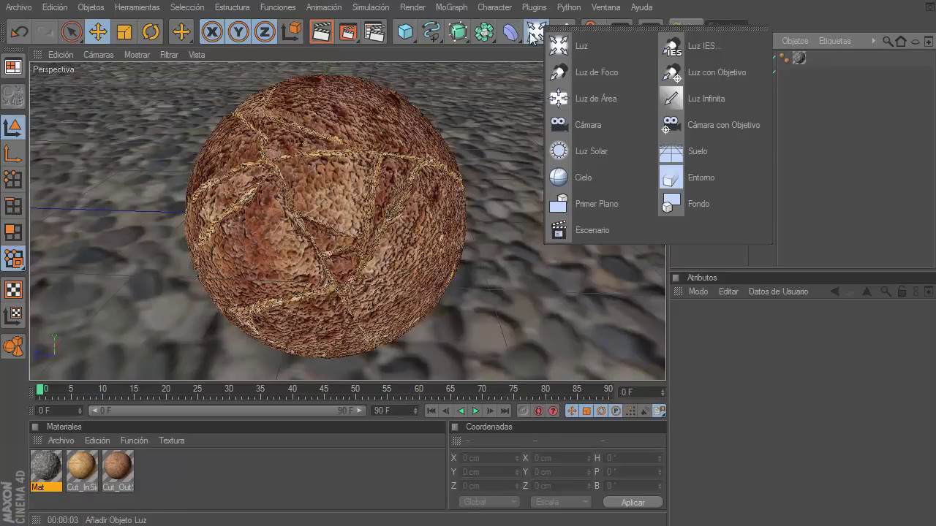
{"action": "left_click", "coordinate": [584, 177]}
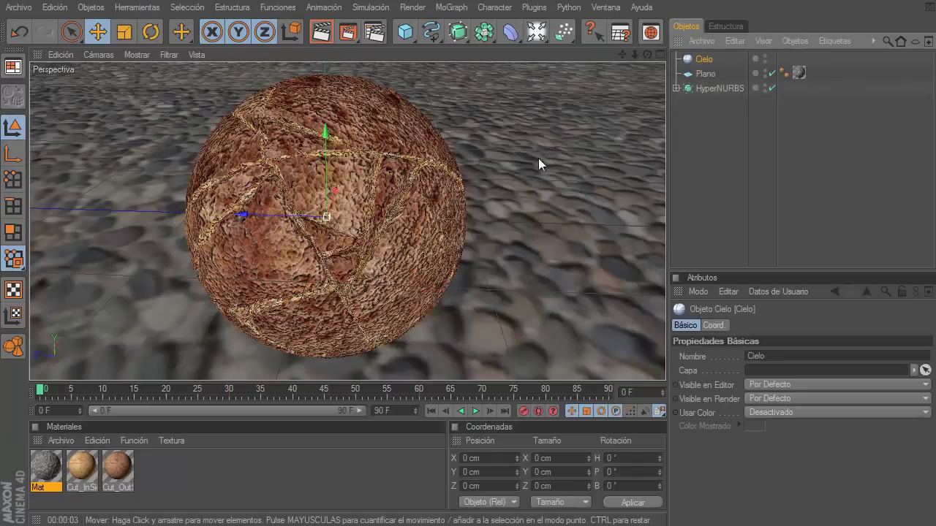
In the Content Browser, navigate to Predefinidos > Visualize > Materiales > HDRI
{"action": "left_click", "coordinate": [650, 33]}
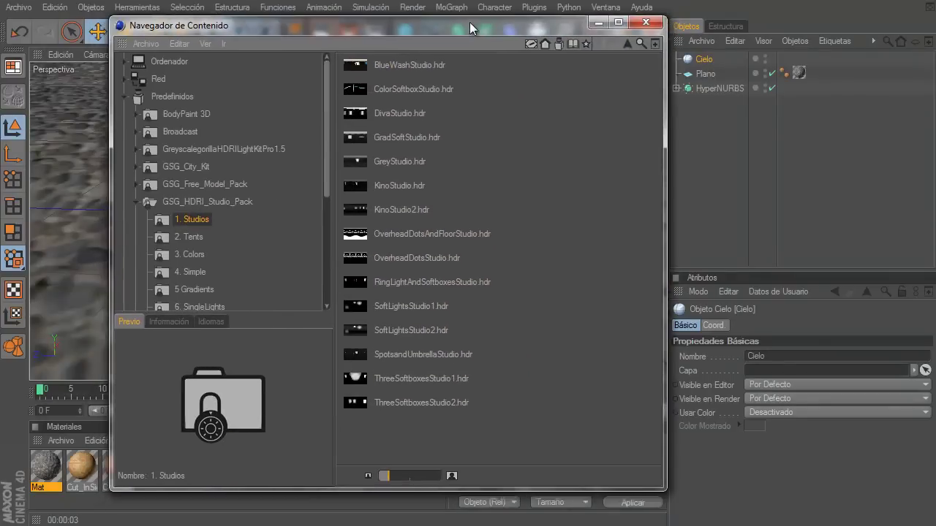
{"action": "left_click_drag", "start_coordinate": [469, 22], "coordinate": [471, 21]}
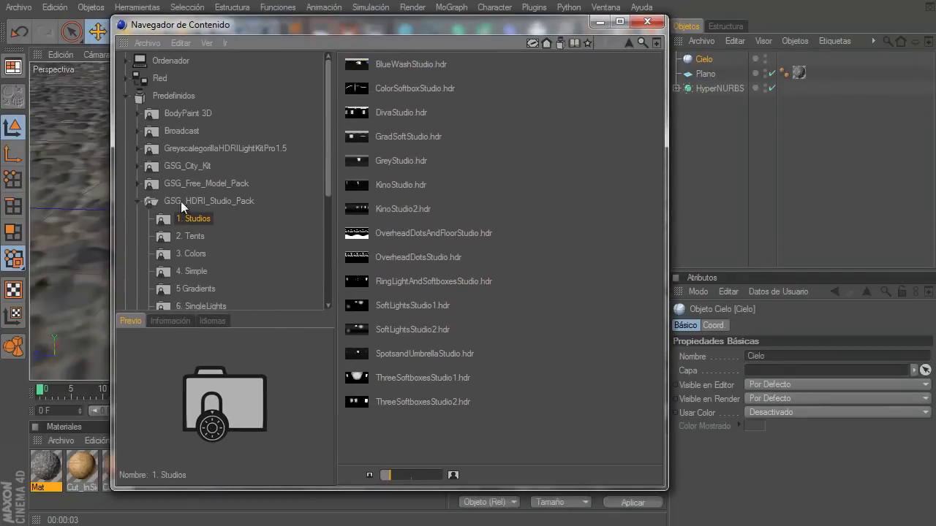
{"action": "left_click", "coordinate": [138, 202]}
{"action": "left_click", "coordinate": [125, 95]}
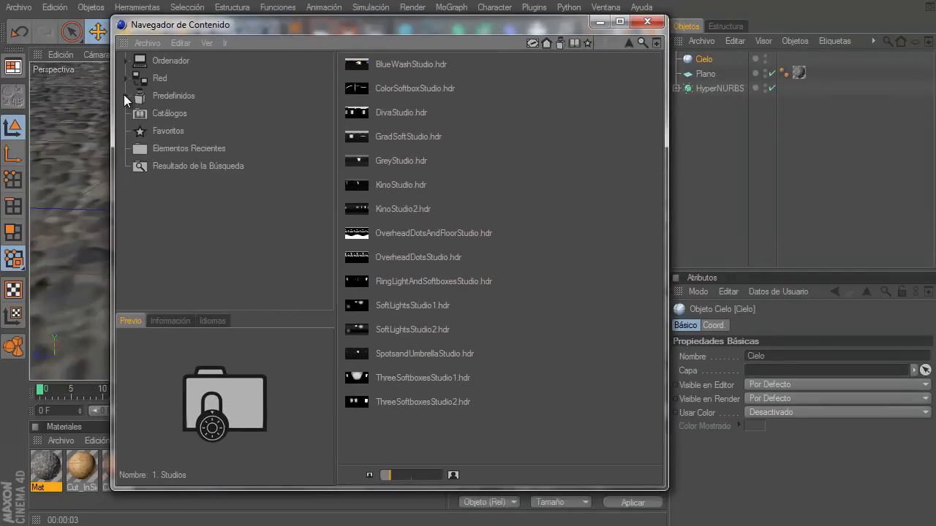
{"action": "left_click", "coordinate": [125, 95]}
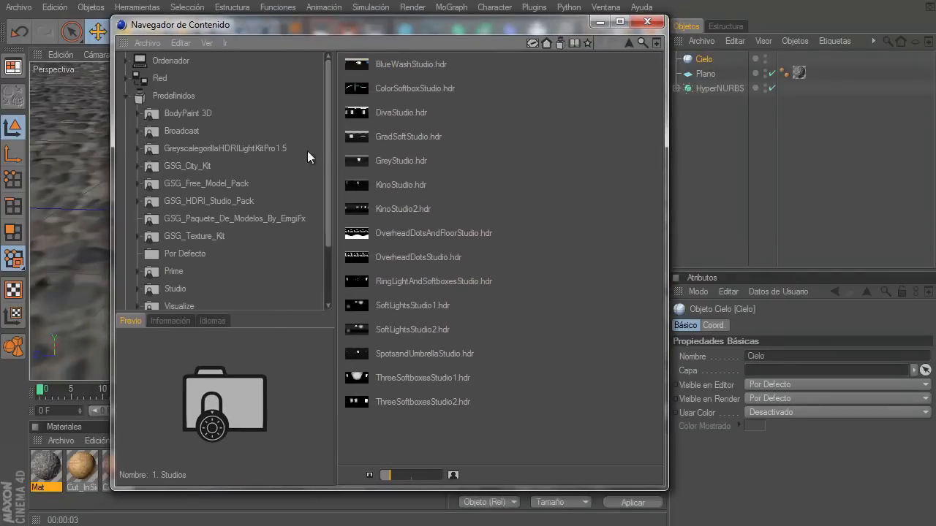
{"action": "left_click_drag", "start_coordinate": [325, 169], "coordinate": [325, 209]}
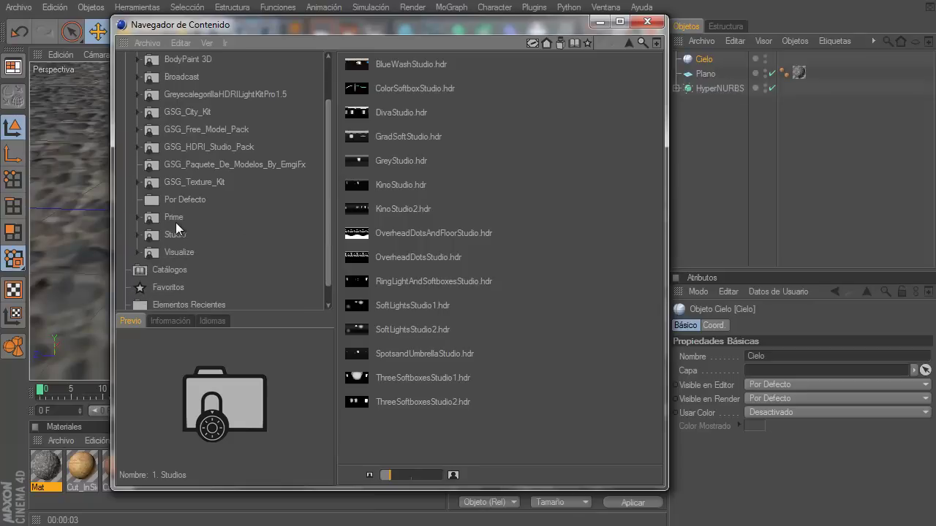
{"action": "left_click", "coordinate": [178, 232]}
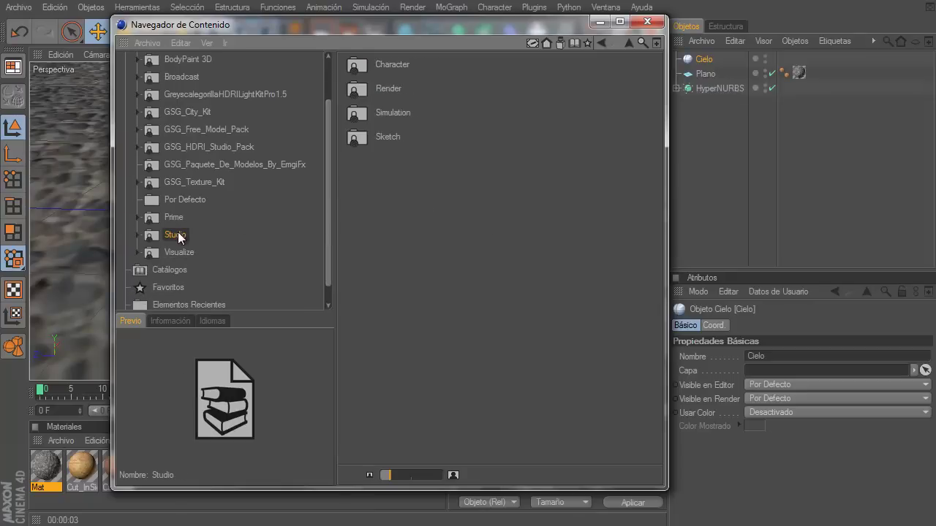
{"action": "left_click", "coordinate": [183, 253]}
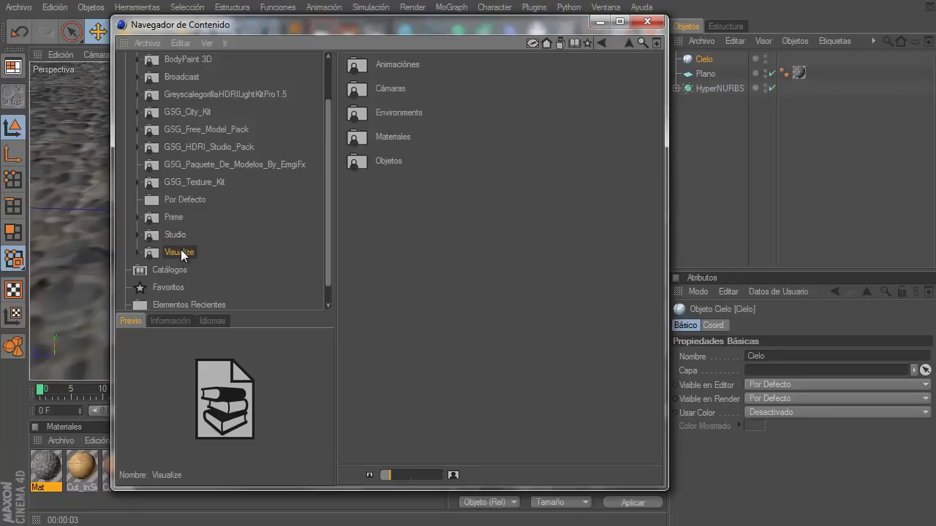
{"action": "double_click", "coordinate": [380, 136]}
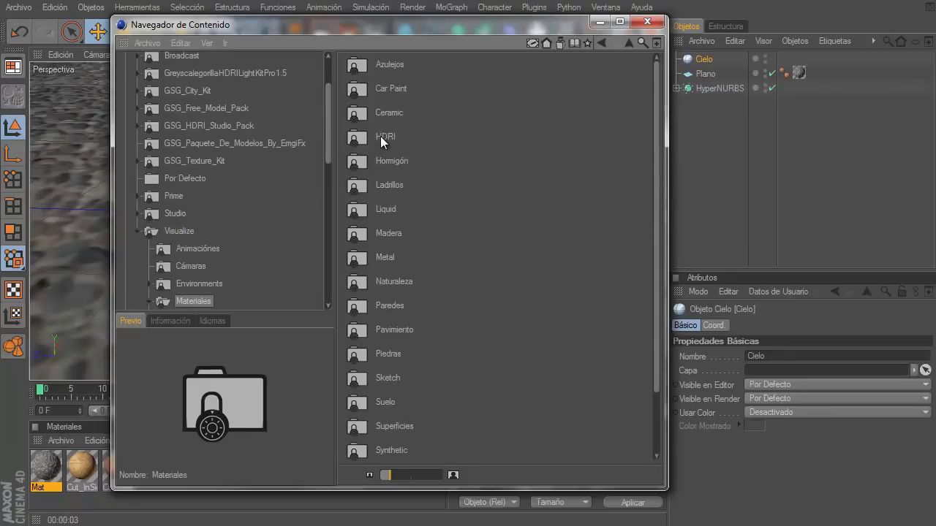
{"action": "double_click", "coordinate": [384, 136]}
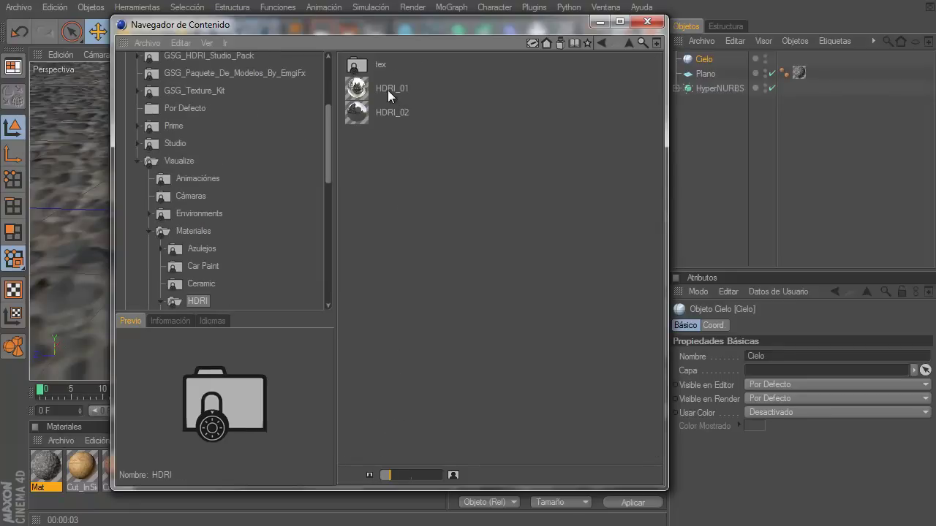
Drag the HDRI_02 material onto the Cielo sky object and close the Content Browser
{"action": "left_click", "coordinate": [388, 89]}
{"action": "left_click", "coordinate": [357, 112]}
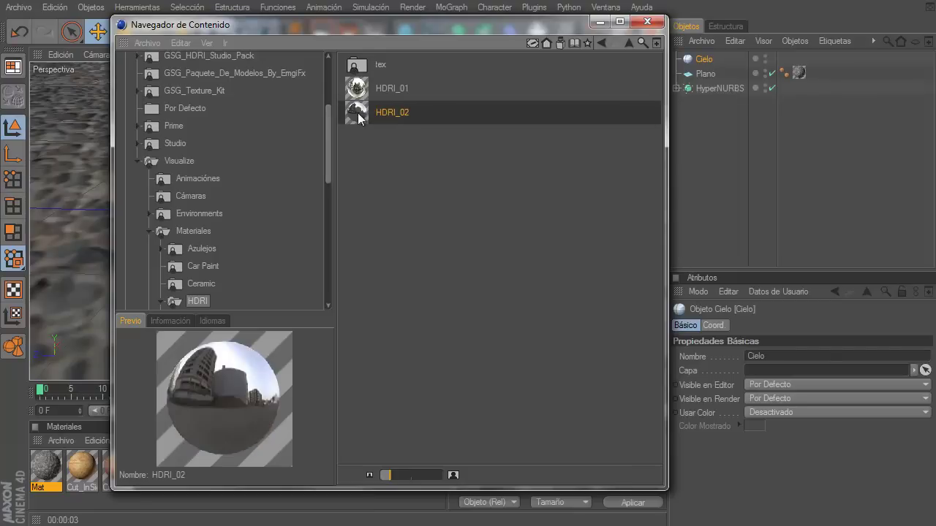
{"action": "mouse_move", "coordinate": [444, 113]}
{"action": "left_mouse_down"}
{"action": "mouse_move", "coordinate": [703, 71]}
{"action": "mouse_move", "coordinate": [707, 60]}
{"action": "left_mouse_up"}
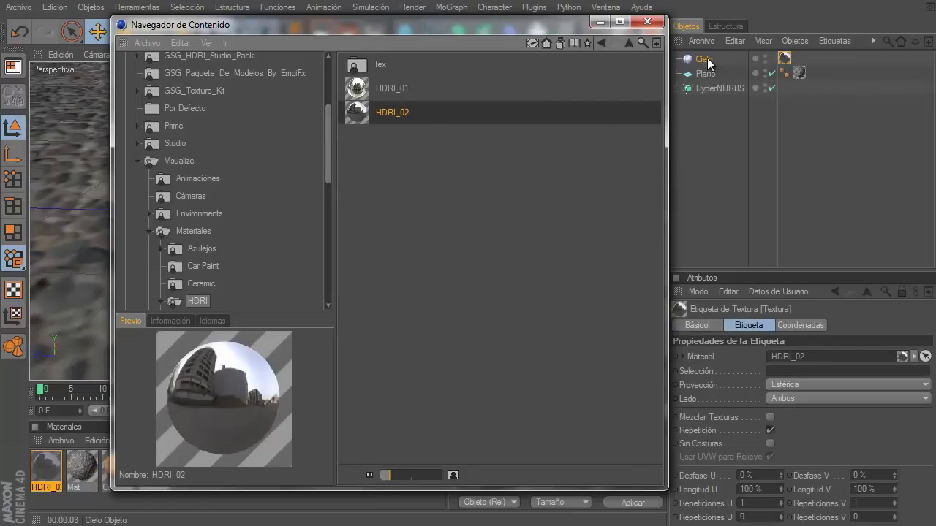
{"action": "left_click", "coordinate": [642, 22]}
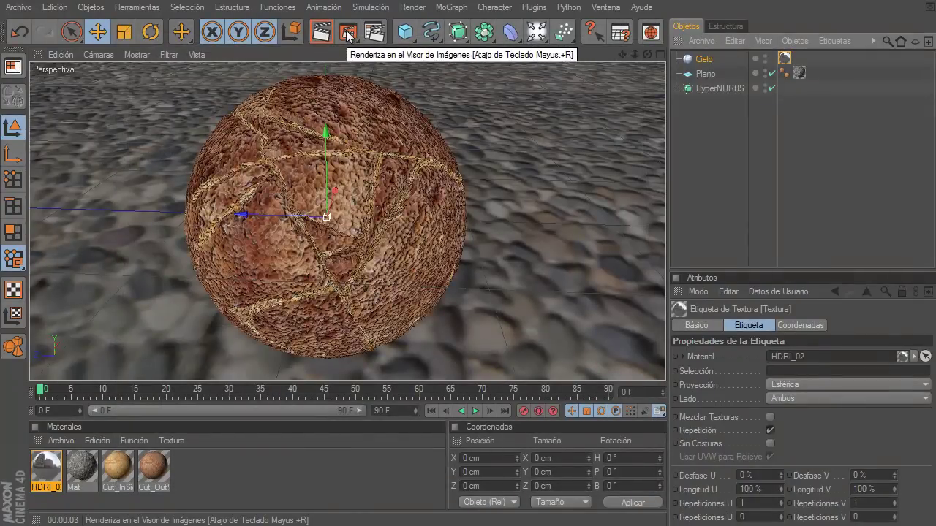
Render the active view to check the HDRI_02 lighting, then orbit lower to show the horizon
{"action": "left_click", "coordinate": [321, 33]}
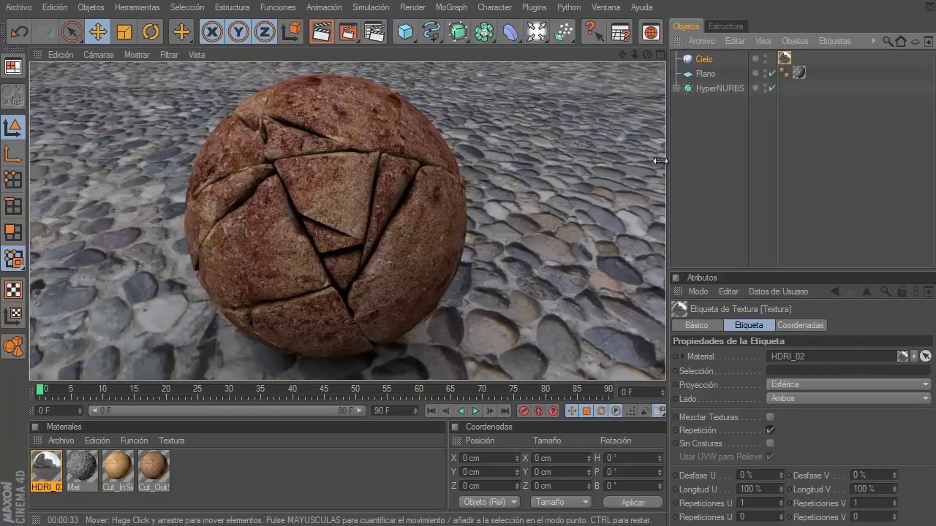
{"action": "left_click", "coordinate": [711, 131]}
{"action": "mouse_move", "coordinate": [643, 57]}
{"action": "left_mouse_down"}
{"action": "mouse_move", "coordinate": [466, 310]}
{"action": "mouse_move", "coordinate": [614, 54]}
{"action": "mouse_move", "coordinate": [467, 309]}
{"action": "left_mouse_up"}
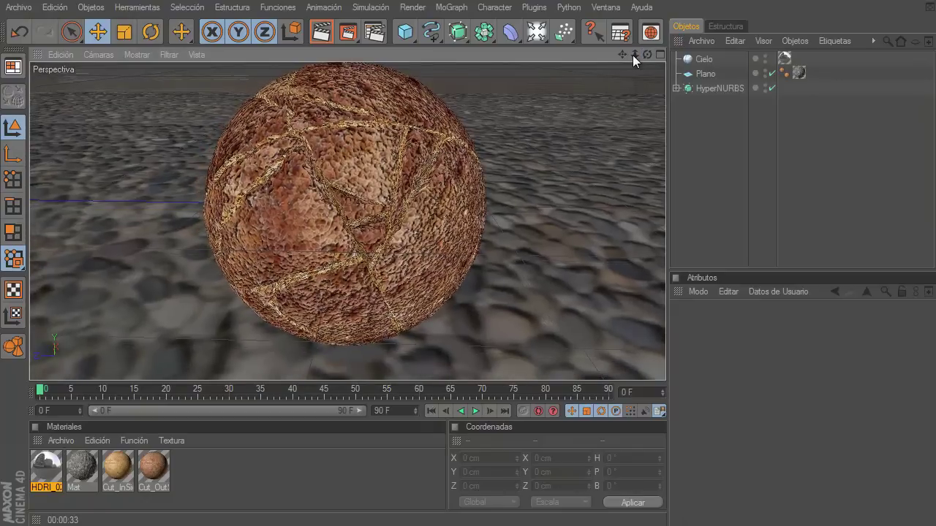
Add a Cuerpo Dinámico tag to the Plano ground and set its Dinámico mode to Off
{"action": "left_click_drag", "start_coordinate": [633, 55], "coordinate": [466, 310]}
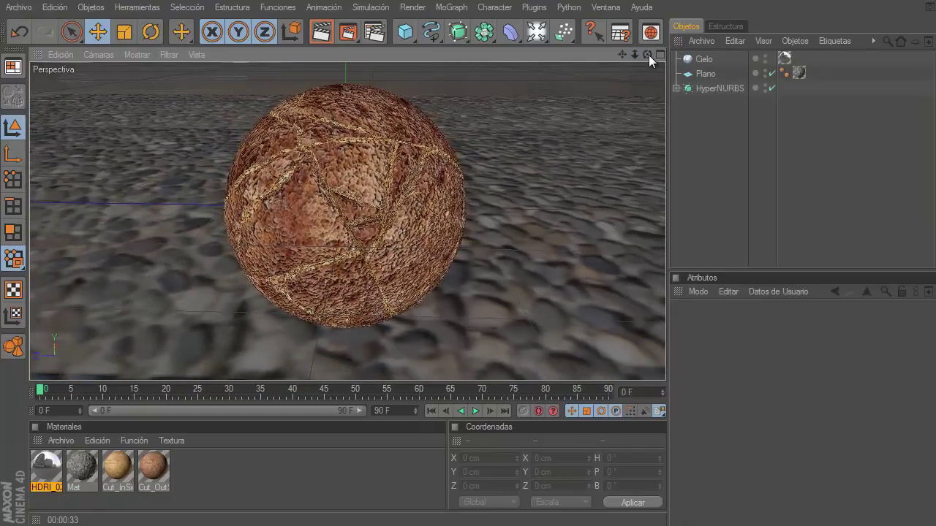
{"action": "left_click_drag", "start_coordinate": [648, 55], "coordinate": [467, 308]}
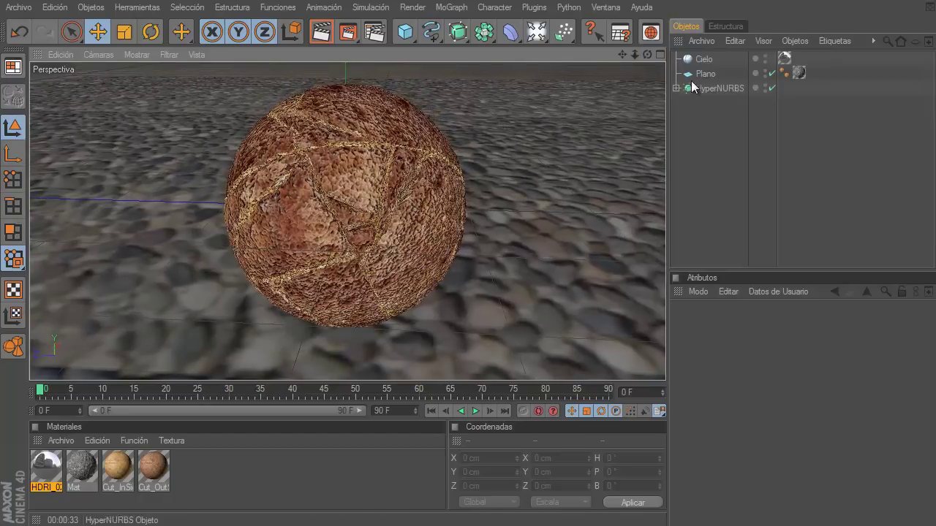
{"action": "left_click", "coordinate": [705, 76]}
{"action": "right_click", "coordinate": [705, 77]}
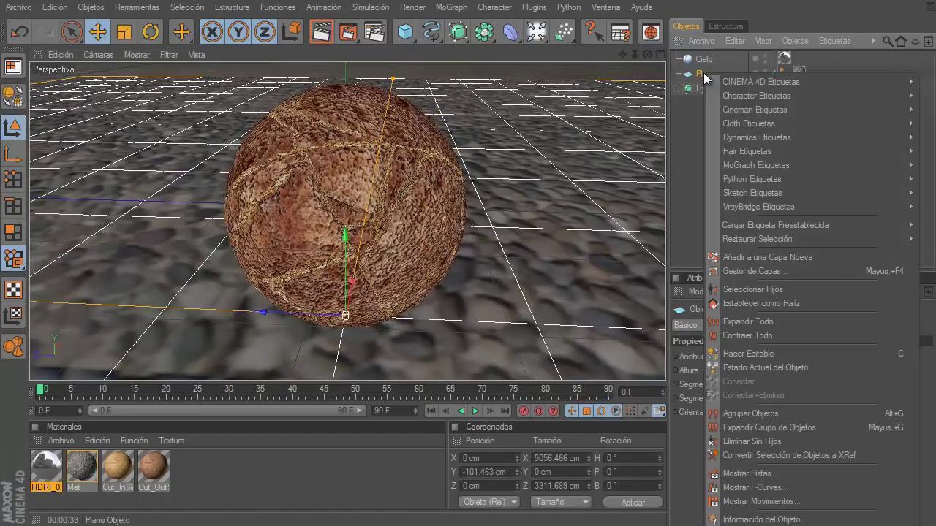
{"action": "left_click", "coordinate": [701, 79]}
{"action": "right_click", "coordinate": [700, 76]}
{"action": "mouse_move", "coordinate": [757, 138]}
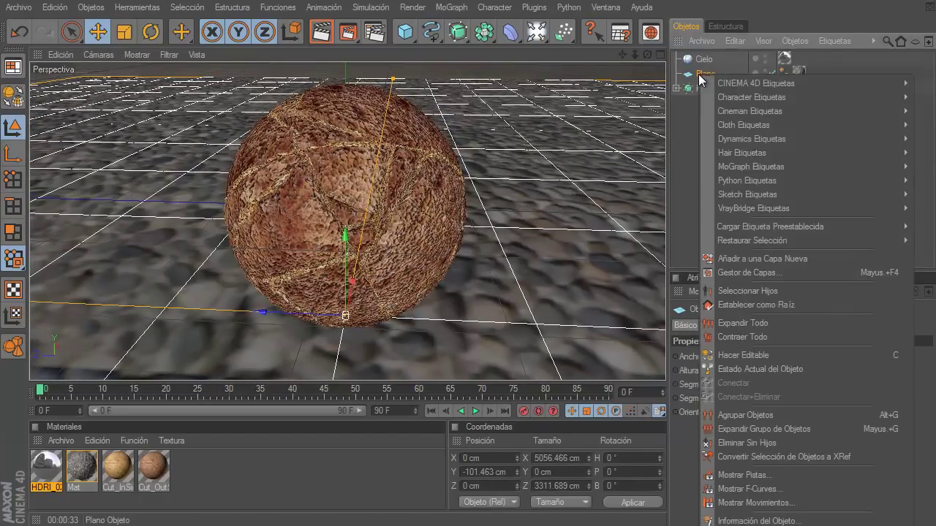
{"action": "left_click", "coordinate": [927, 139]}
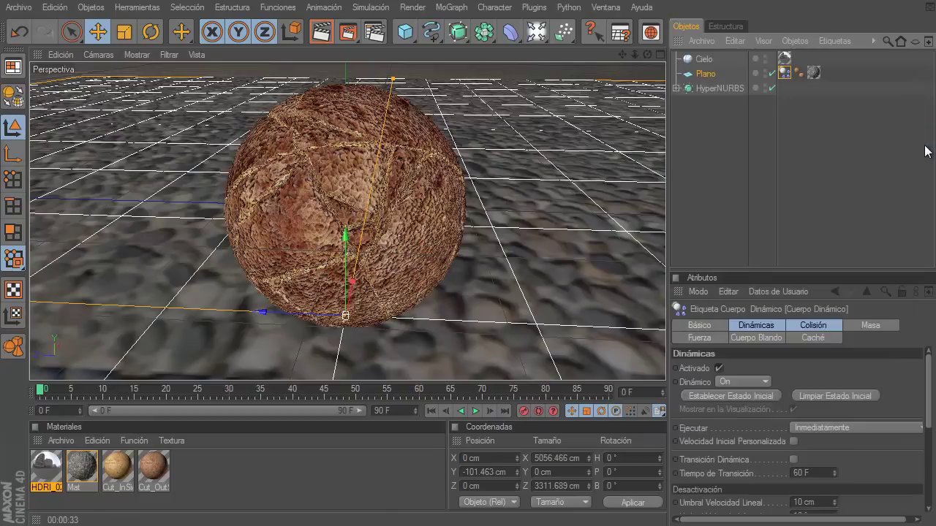
{"action": "left_click", "coordinate": [756, 322]}
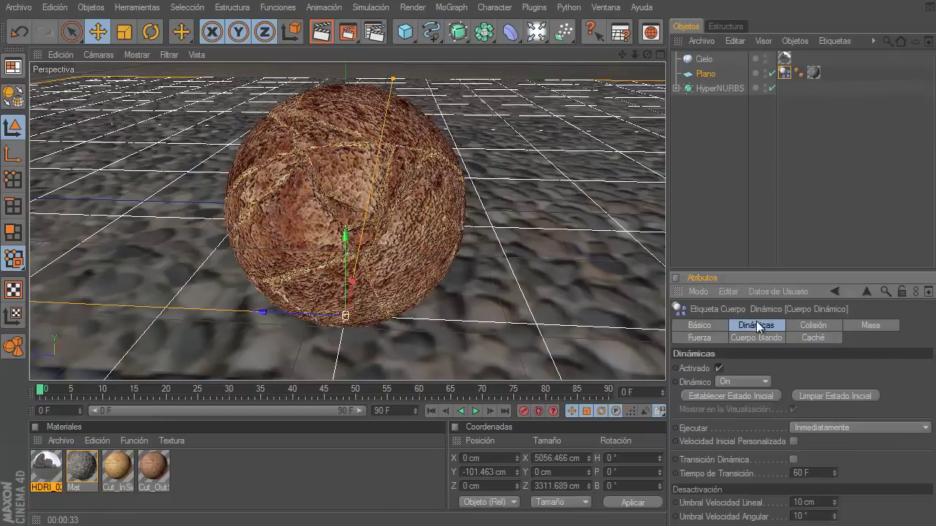
{"action": "left_click", "coordinate": [731, 381]}
{"action": "left_click", "coordinate": [732, 393]}
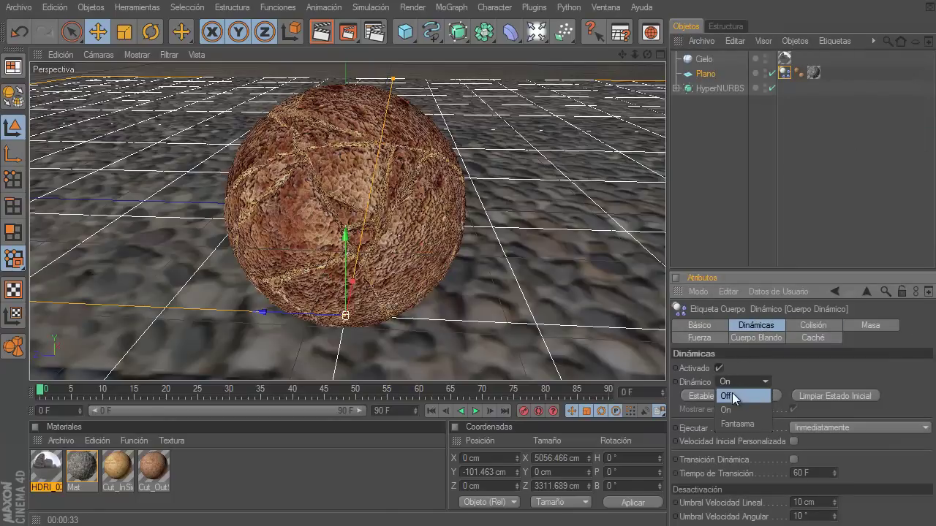
Tag the HyperNURBS sphere with Cuerpo Dinámico and set Elementos Individuales to Todo, then reframe the view
{"action": "right_click", "coordinate": [716, 89]}
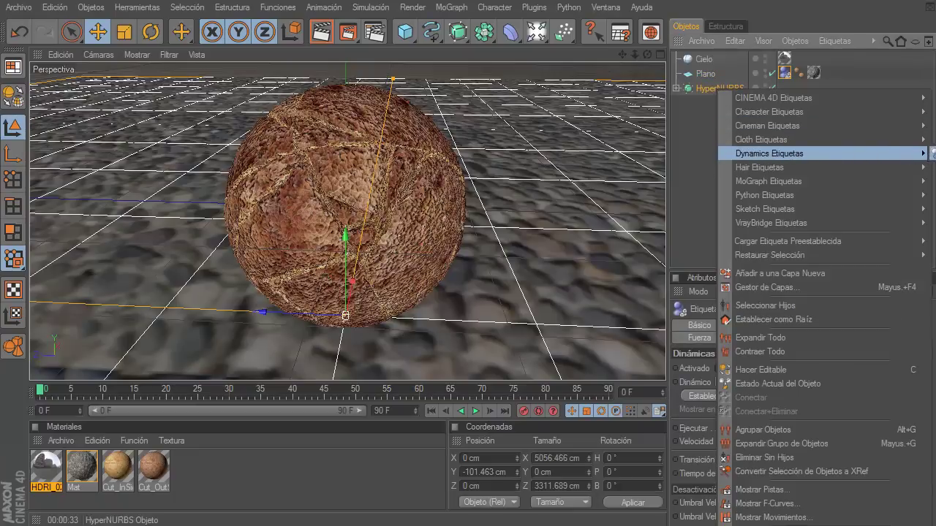
{"action": "left_click", "coordinate": [909, 155]}
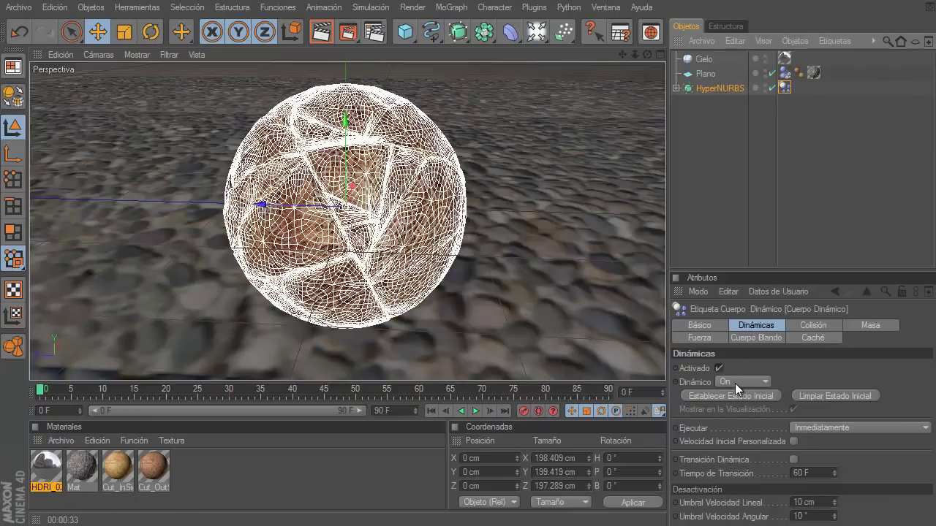
{"action": "left_click", "coordinate": [816, 326]}
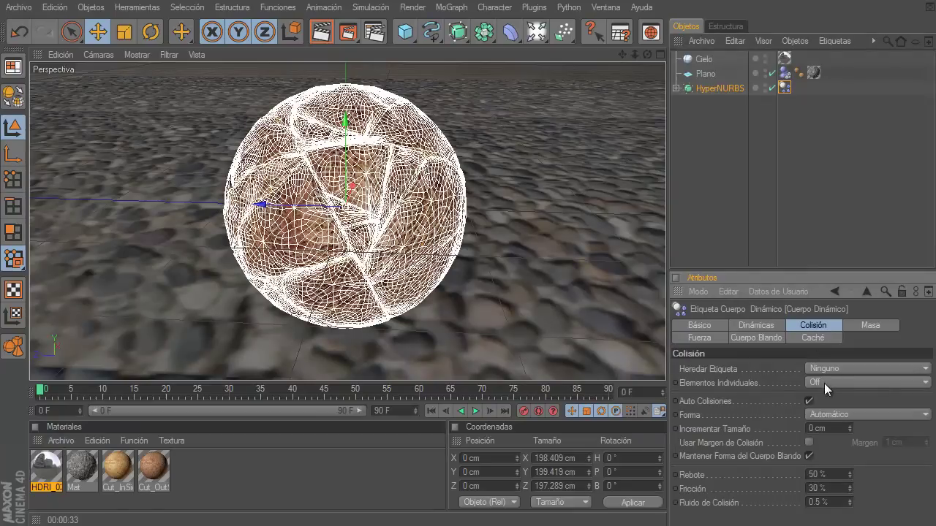
{"action": "left_click", "coordinate": [823, 383]}
{"action": "left_click", "coordinate": [824, 439]}
{"action": "left_click", "coordinate": [706, 143]}
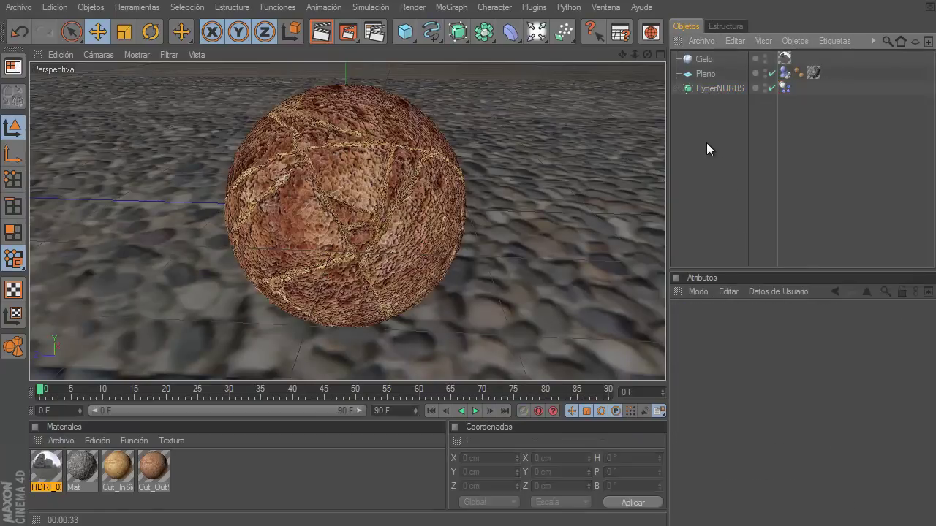
{"action": "left_click_drag", "start_coordinate": [466, 310], "coordinate": [466, 311], "text": "alt"}
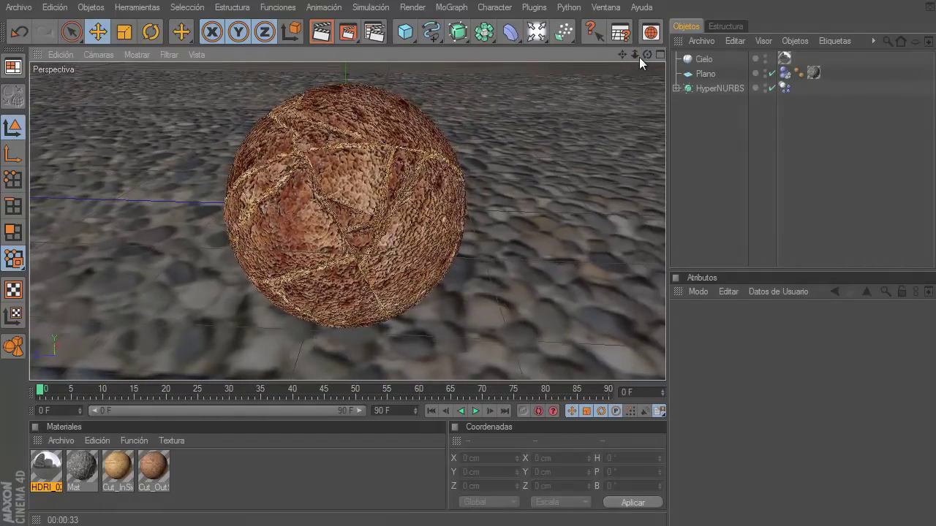
{"action": "mouse_move", "coordinate": [639, 63]}
{"action": "left_mouse_down", "text": "alt"}
{"action": "mouse_move", "coordinate": [453, 318]}
{"action": "mouse_move", "coordinate": [553, 160]}
{"action": "left_mouse_up", "text": "alt"}
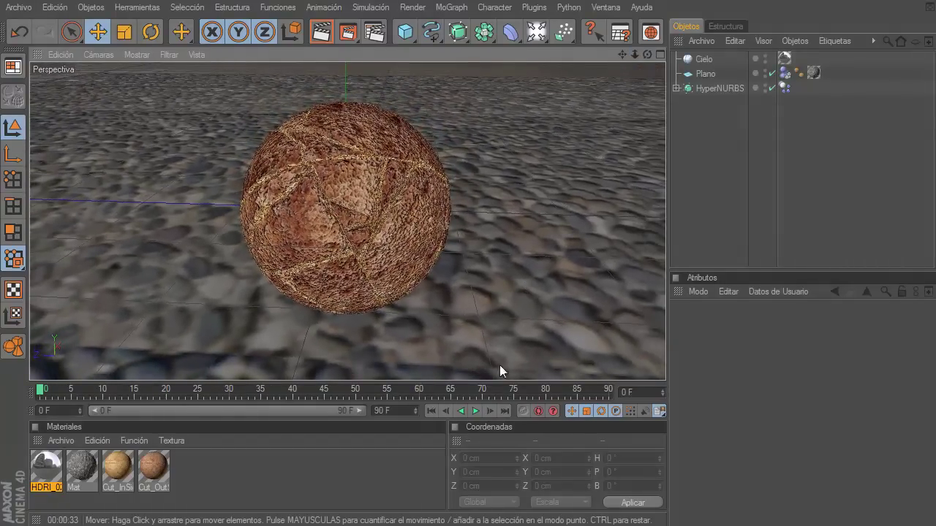
Pause the collapse at frame 10, then rewind to the start and stop at frame 1
{"action": "left_click", "coordinate": [476, 413]}
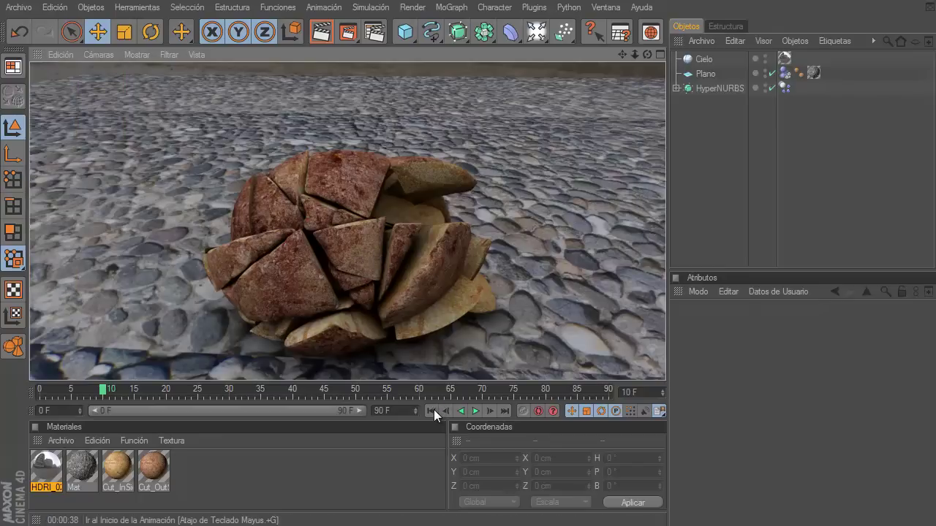
{"action": "left_click", "coordinate": [434, 409]}
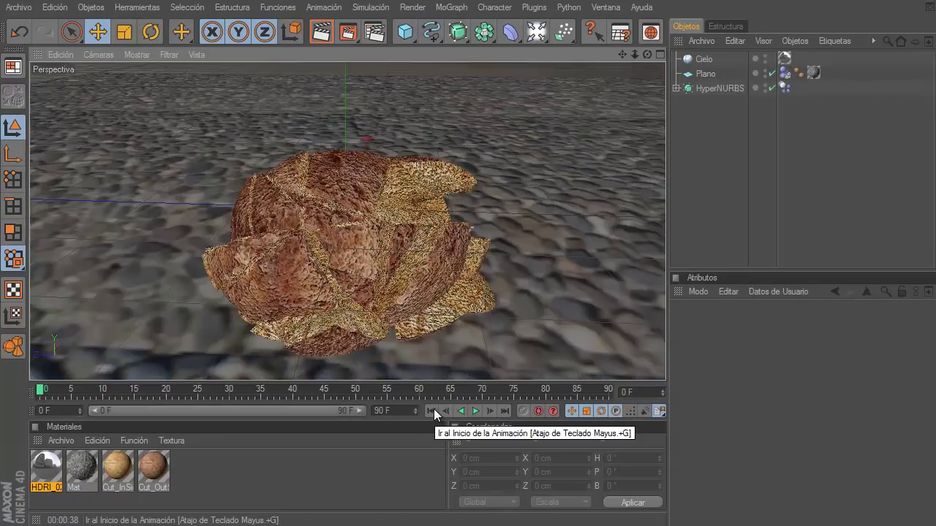
{"action": "left_click", "coordinate": [475, 412]}
{"action": "left_click", "coordinate": [474, 412]}
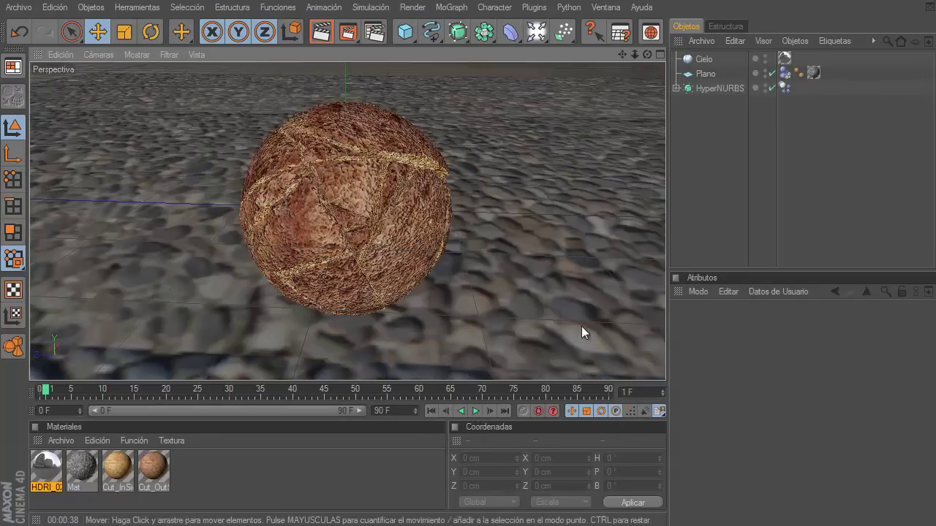